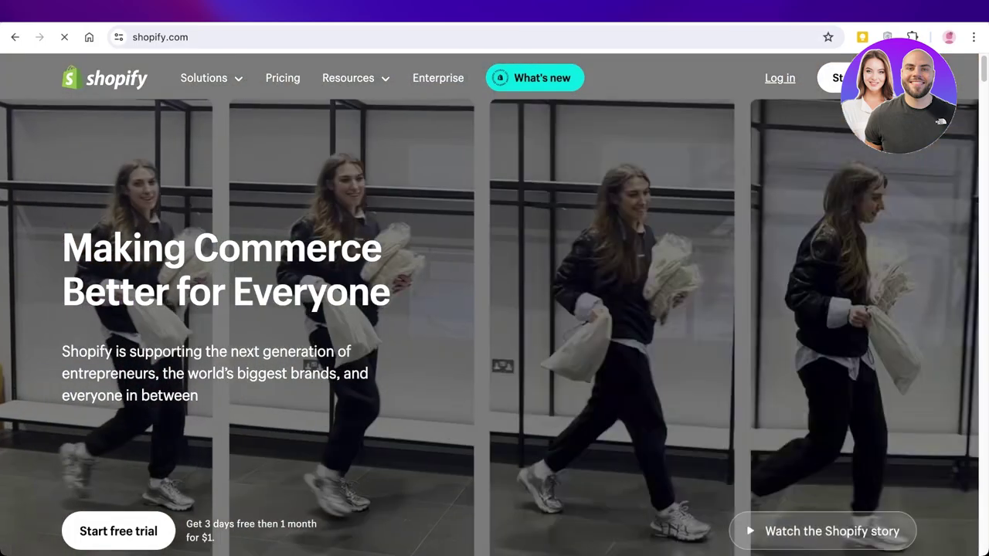
- Log in to the Shopify store and open the Apps and sales channels settings
{"action": "left_click", "coordinate": [779, 78]}
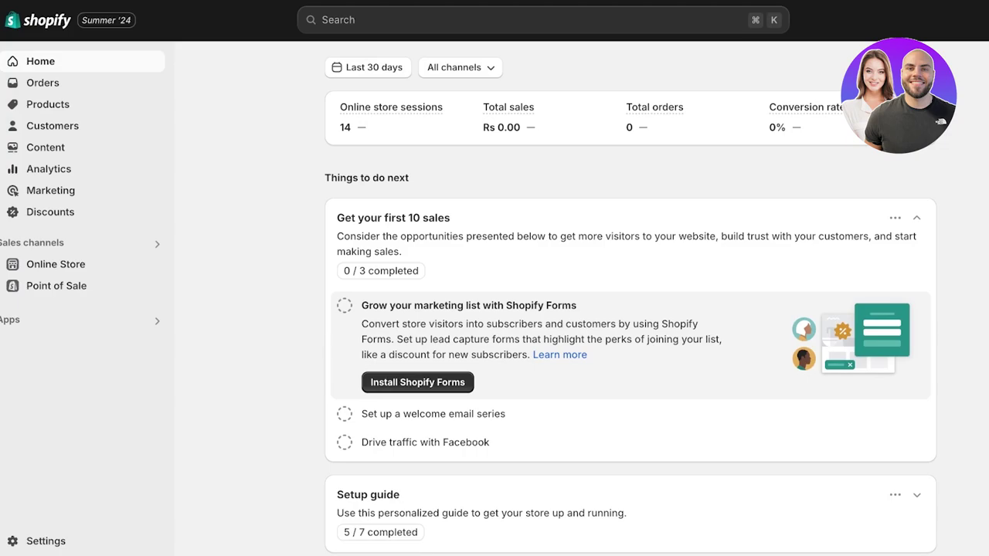
{"action": "left_click", "coordinate": [46, 541]}
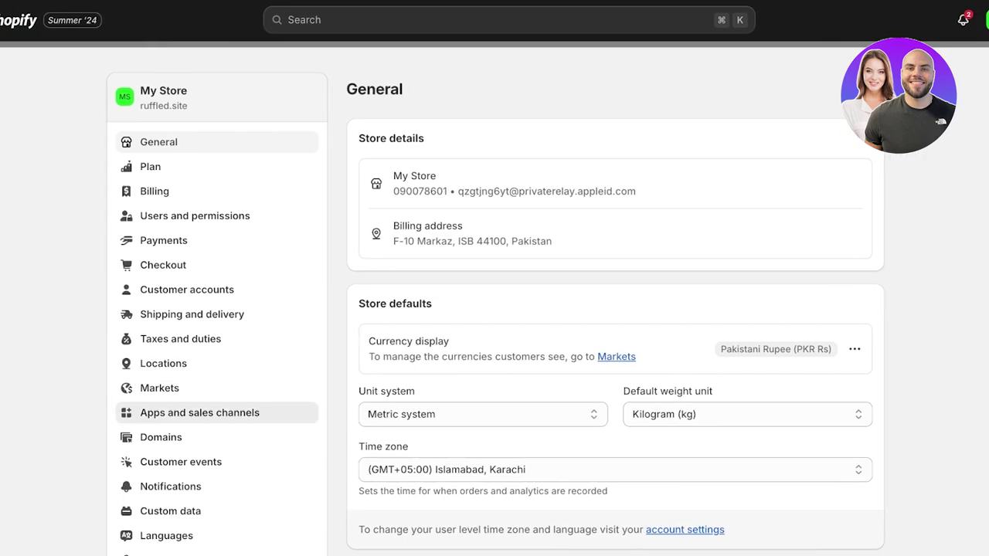
{"action": "left_click", "coordinate": [234, 413]}
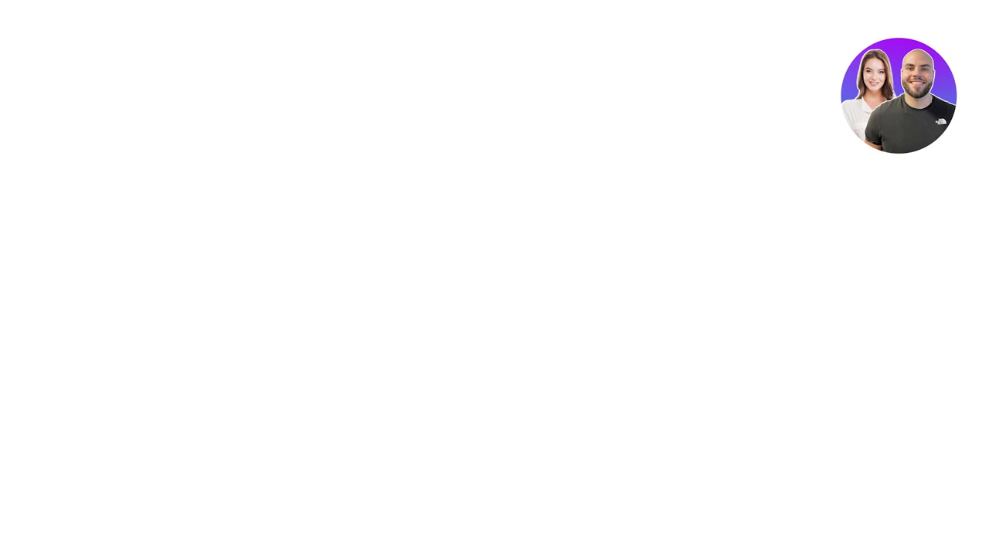
- Search the Shopify App Store for "judge me"
{"action": "left_click", "coordinate": [510, 25]}
{"action": "type", "text": "ju"}
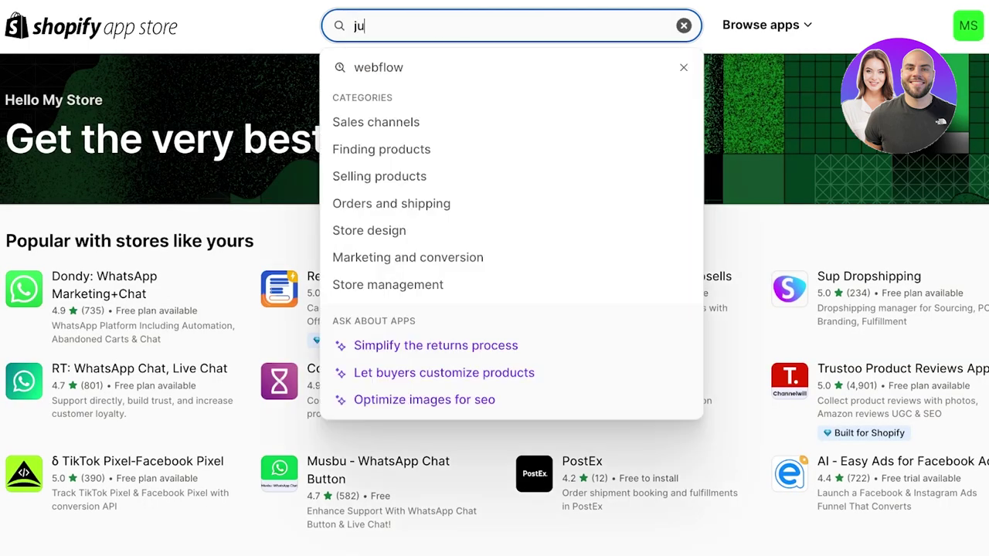
{"action": "type", "text": "dge me"}
{"action": "key", "text": "Return"}
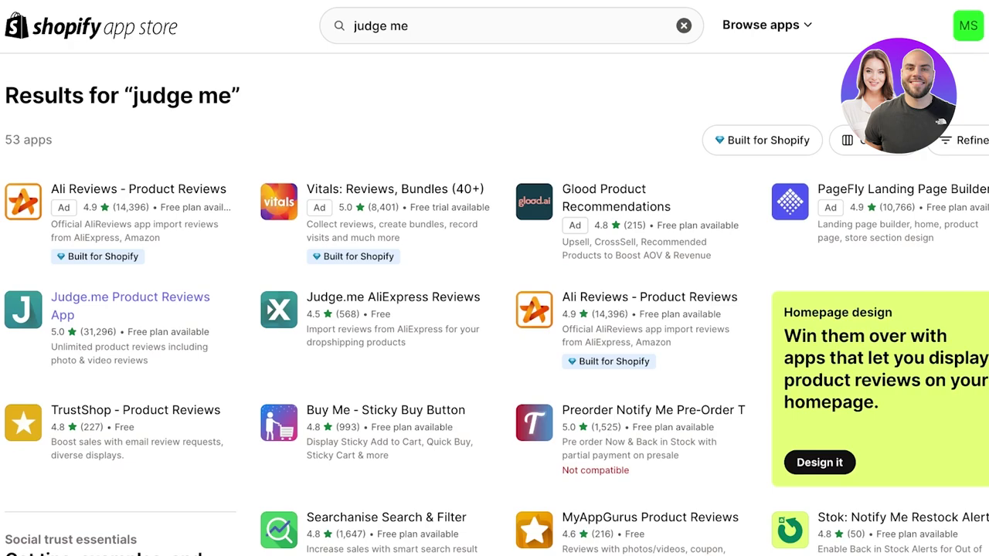
- Install the Judge.me Product Reviews App on the store and pin it to the admin navigation
{"action": "left_click", "coordinate": [130, 298]}
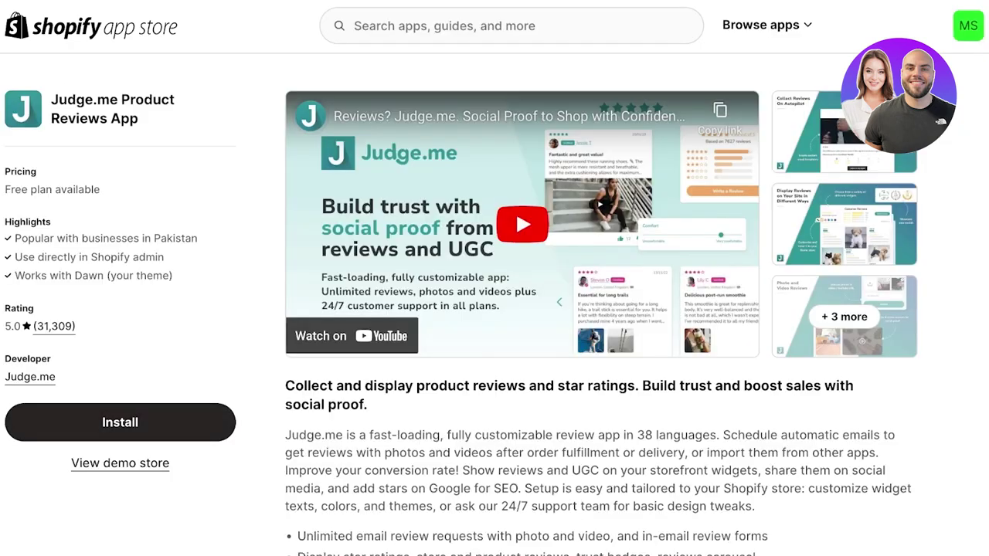
{"action": "left_click", "coordinate": [120, 422]}
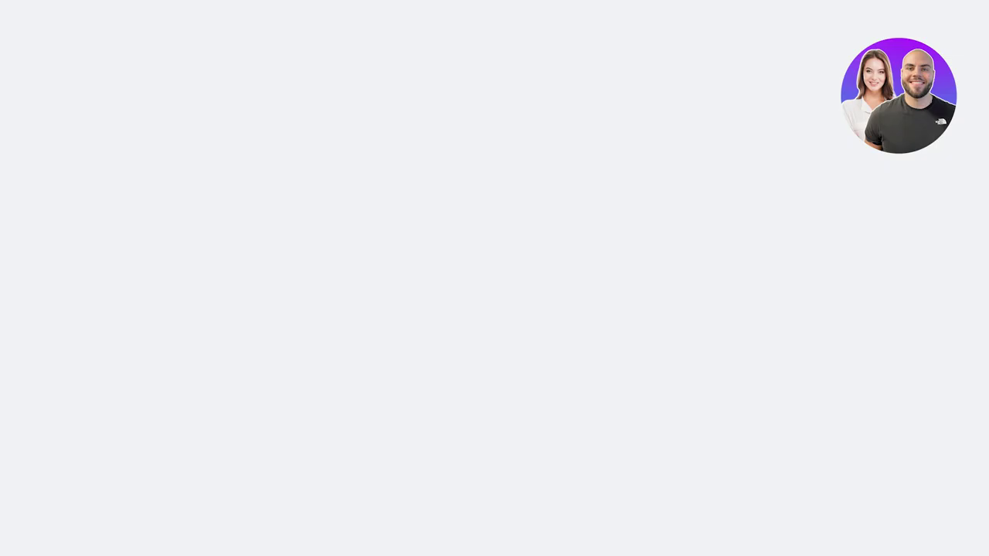
{"action": "left_click", "coordinate": [831, 359]}
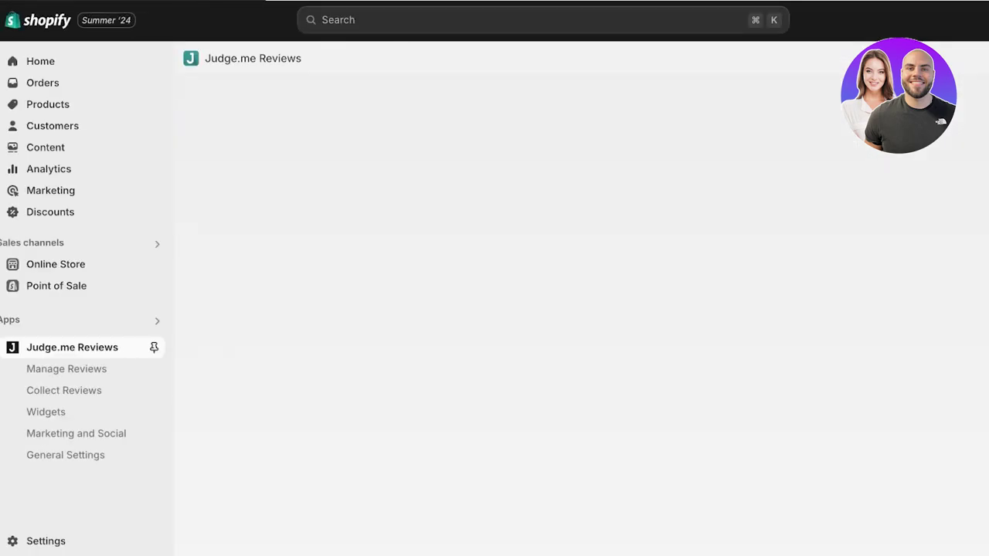
{"action": "left_click", "coordinate": [154, 347]}
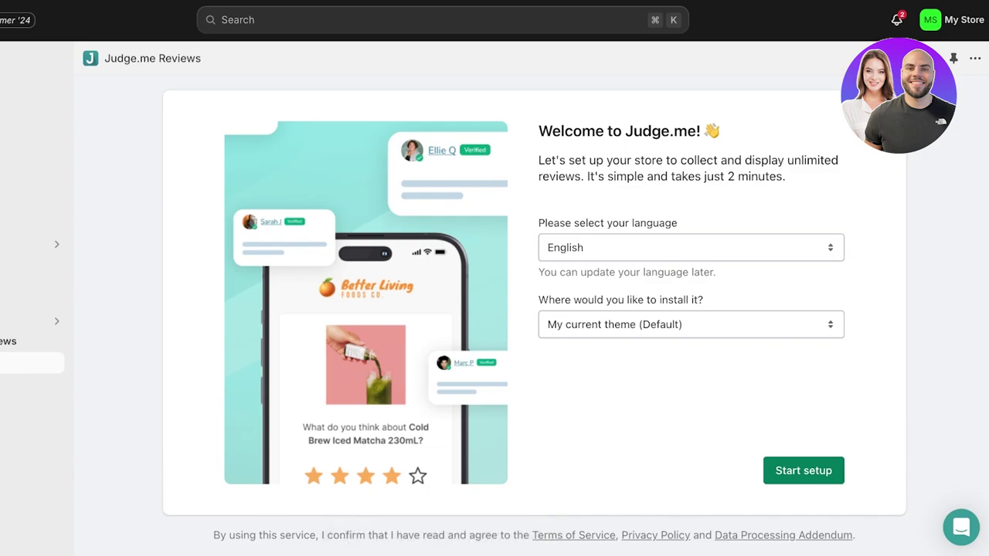
- Start the Judge.me setup in English on the current default theme and save the activated Judge.me app embed
{"action": "left_click", "coordinate": [691, 324]}
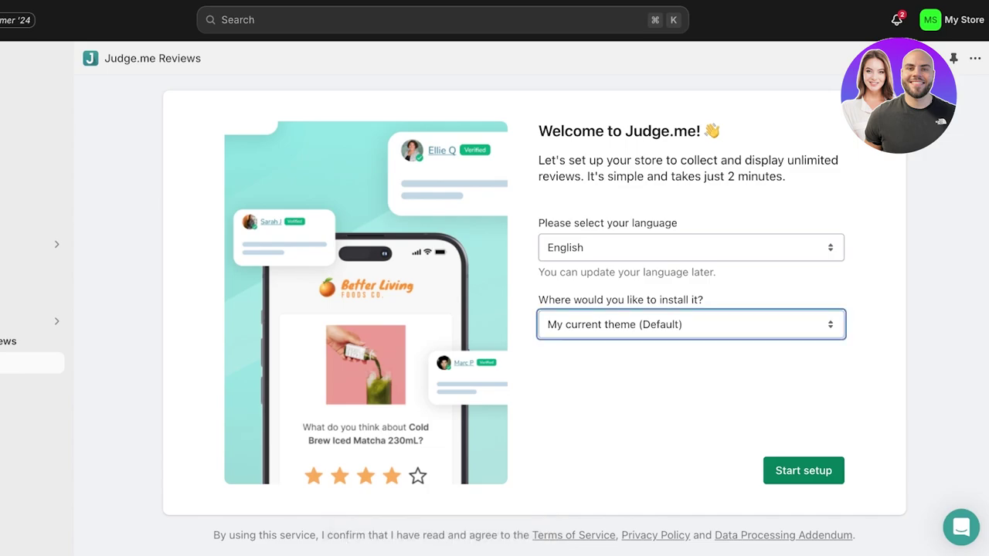
{"action": "left_click", "coordinate": [803, 470]}
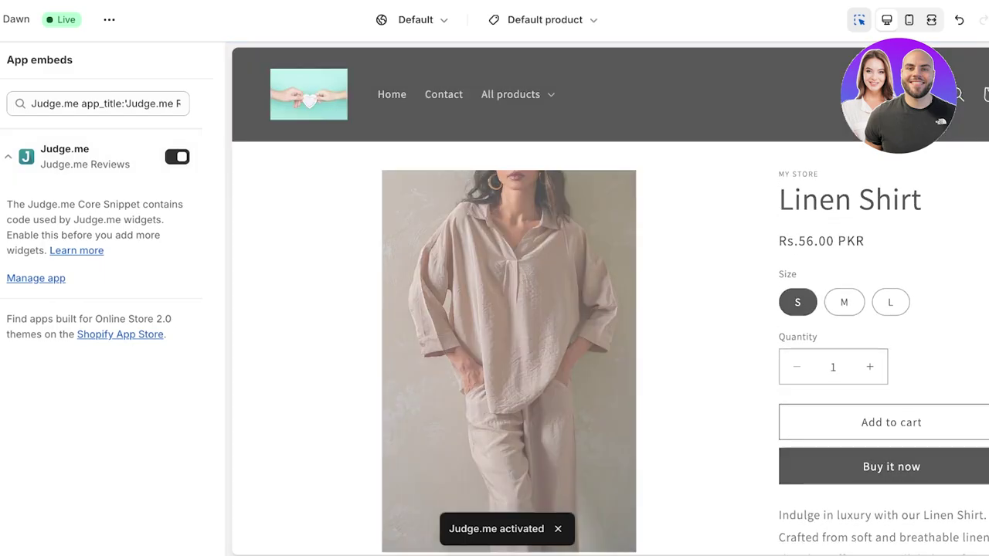
{"action": "key", "text": "ctrl+s"}
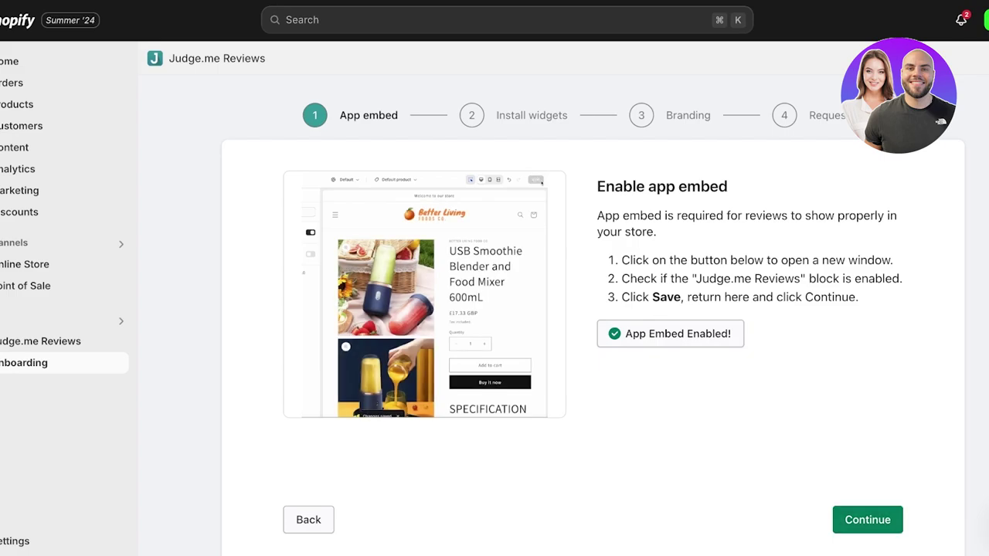
- Continue to widget installation and add the Review Widget to the Apps section of the Default product template
{"action": "left_click", "coordinate": [867, 519]}
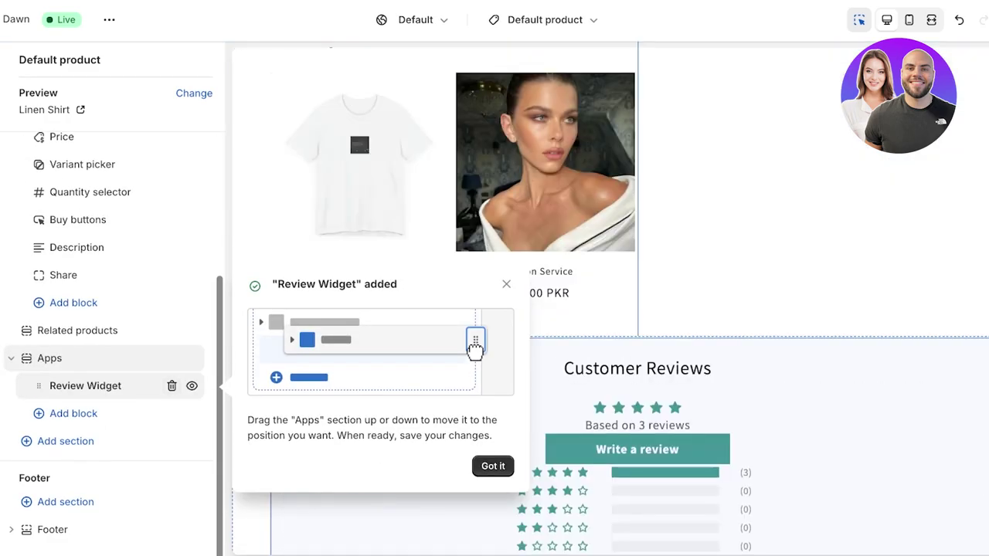
{"action": "mouse_move", "coordinate": [115, 371]}
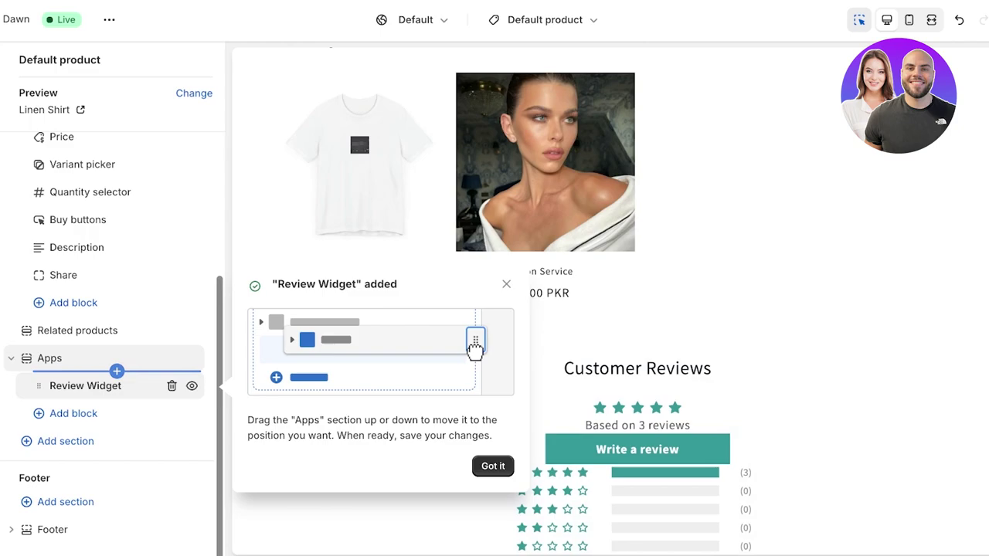
{"action": "left_click_drag", "start_coordinate": [85, 385], "coordinate": [116, 386]}
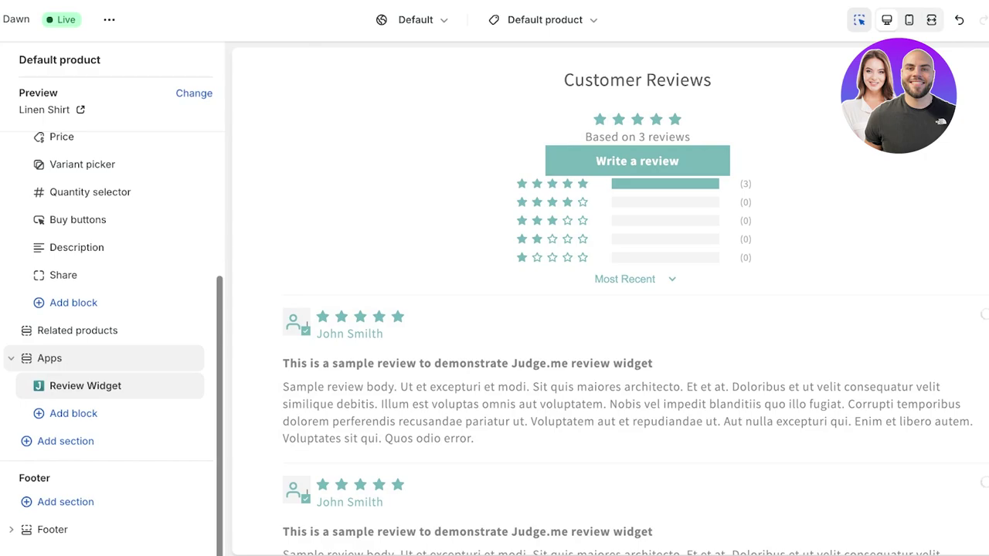
{"action": "scroll", "coordinate": [611, 301], "scroll_direction": "up", "scroll_amount": 7}
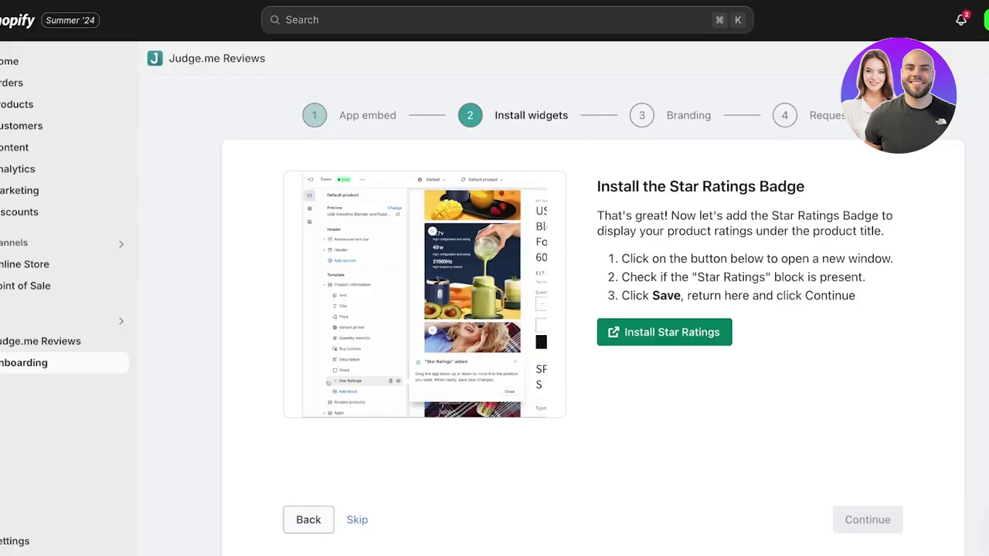
- Install the Star Ratings block between Price and Variant picker in the product information, save, and continue to Branding
{"action": "left_click", "coordinate": [664, 332]}
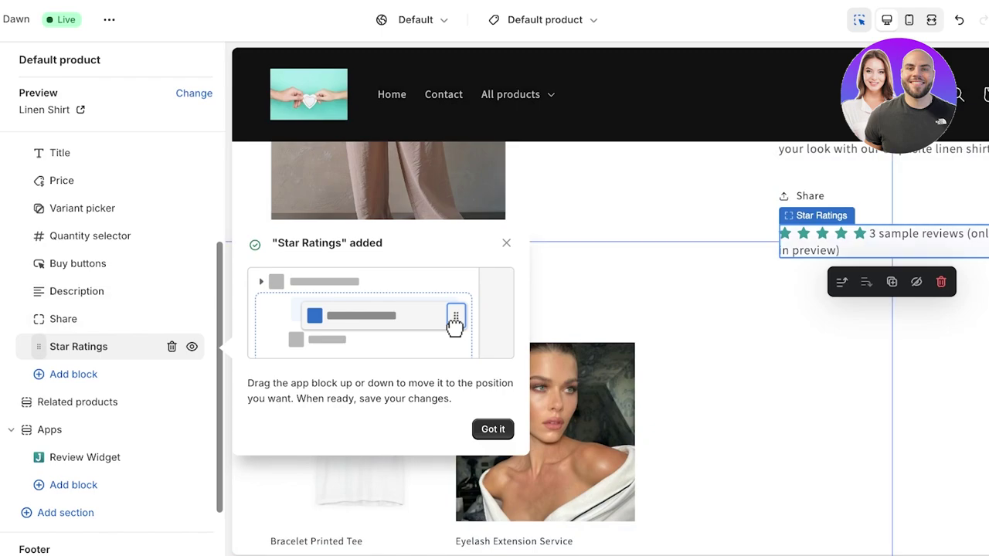
{"action": "left_click_drag", "start_coordinate": [39, 346], "coordinate": [40, 291]}
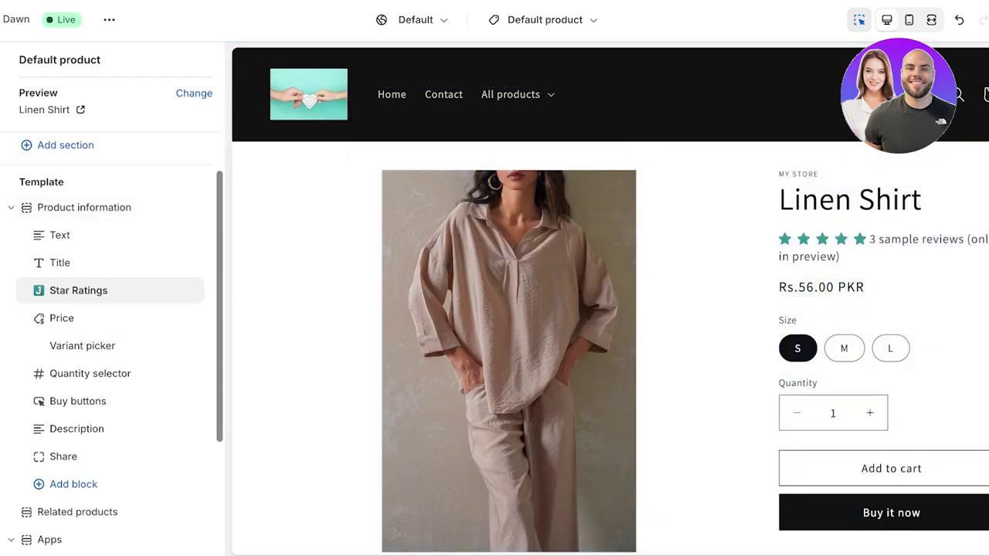
{"action": "left_click_drag", "start_coordinate": [39, 291], "coordinate": [39, 319]}
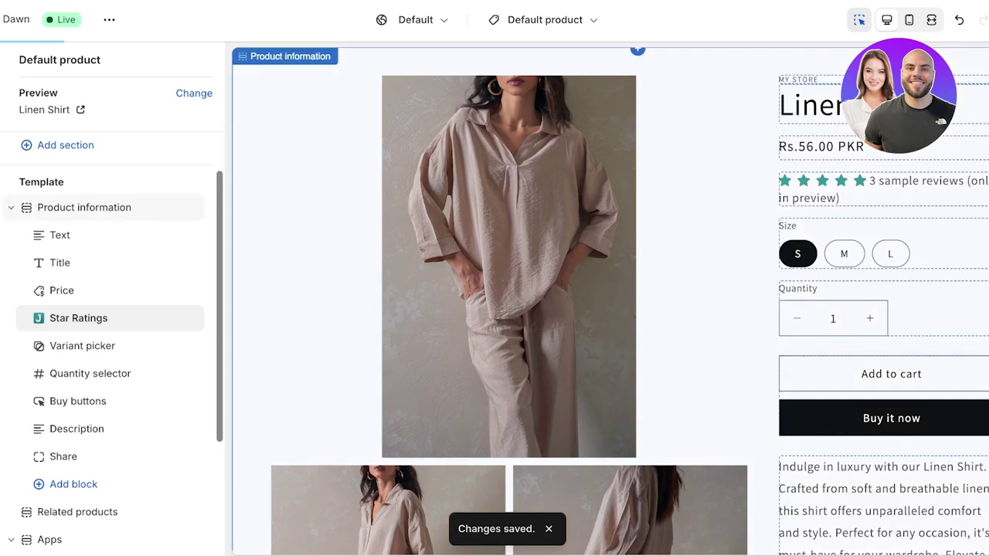
{"action": "key", "text": "ctrl+shift+Tab"}
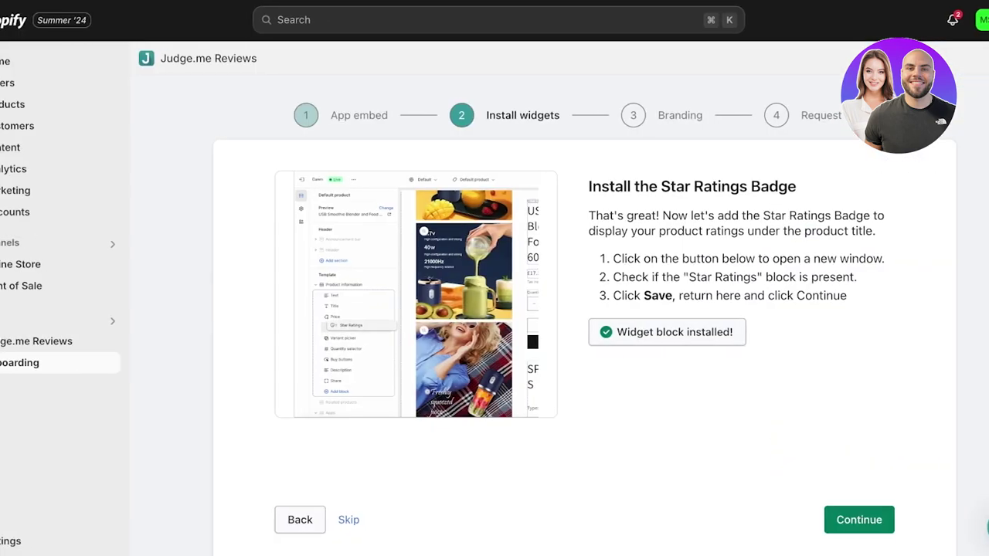
{"action": "left_click", "coordinate": [816, 520]}
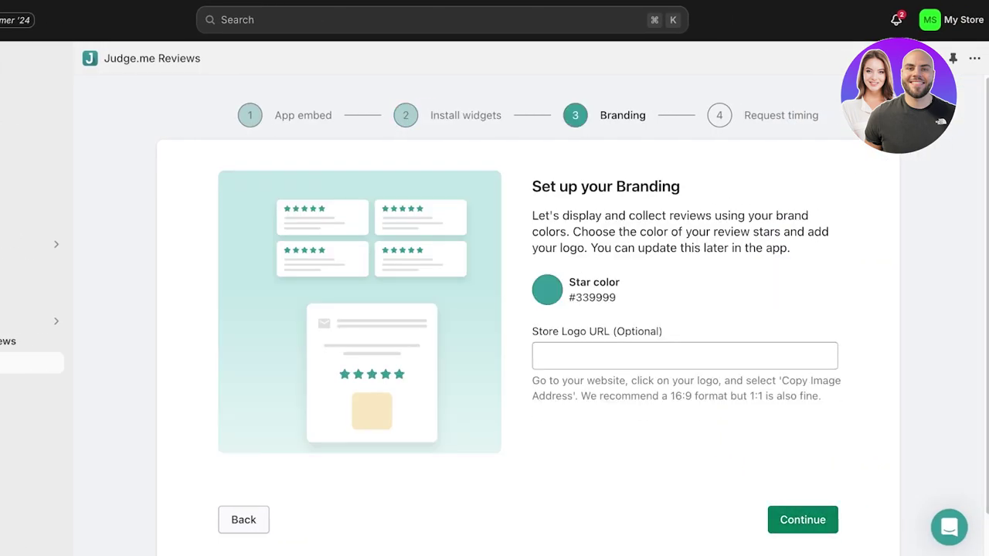
- Set the branding star color to yellow, #FFD307
{"action": "left_click", "coordinate": [543, 356]}
{"action": "left_click", "coordinate": [547, 289]}
{"action": "left_click", "coordinate": [619, 375]}
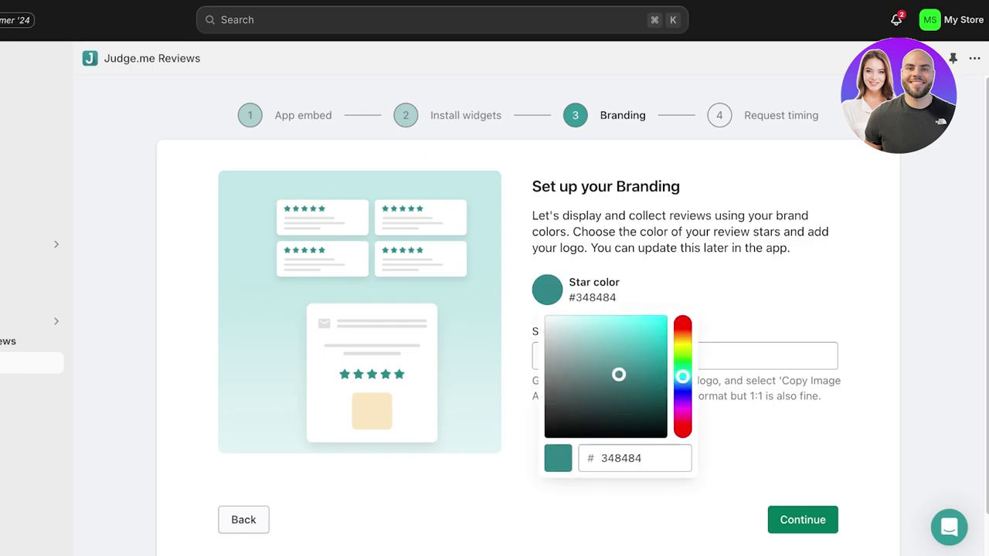
{"action": "left_click_drag", "start_coordinate": [618, 375], "coordinate": [620, 397]}
{"action": "left_click_drag", "start_coordinate": [682, 377], "coordinate": [664, 334]}
{"action": "left_click", "coordinate": [663, 341]}
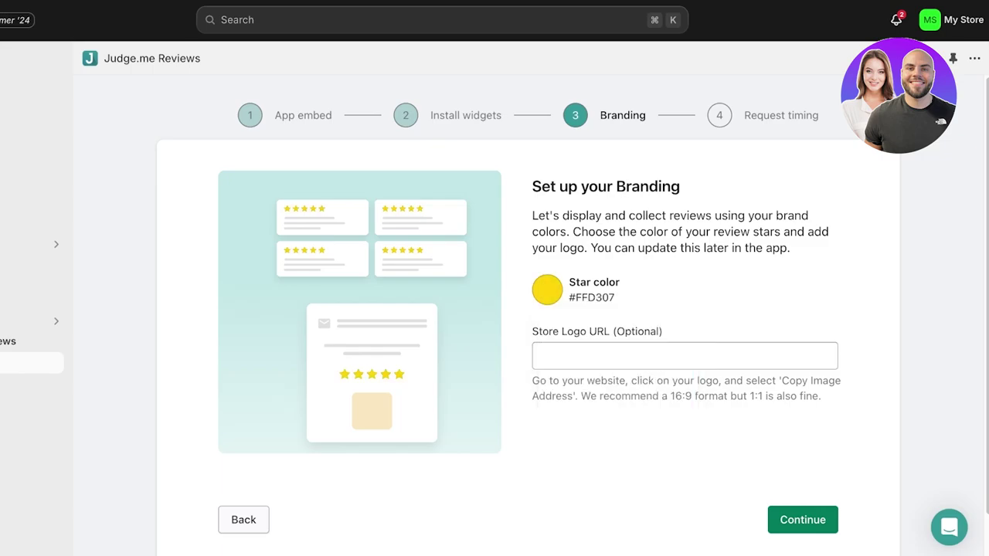
- Set the branding star color to orange, #F57E24
{"action": "left_click", "coordinate": [547, 290]}
{"action": "left_click_drag", "start_coordinate": [663, 316], "coordinate": [649, 320]}
{"action": "left_click", "coordinate": [682, 330]}
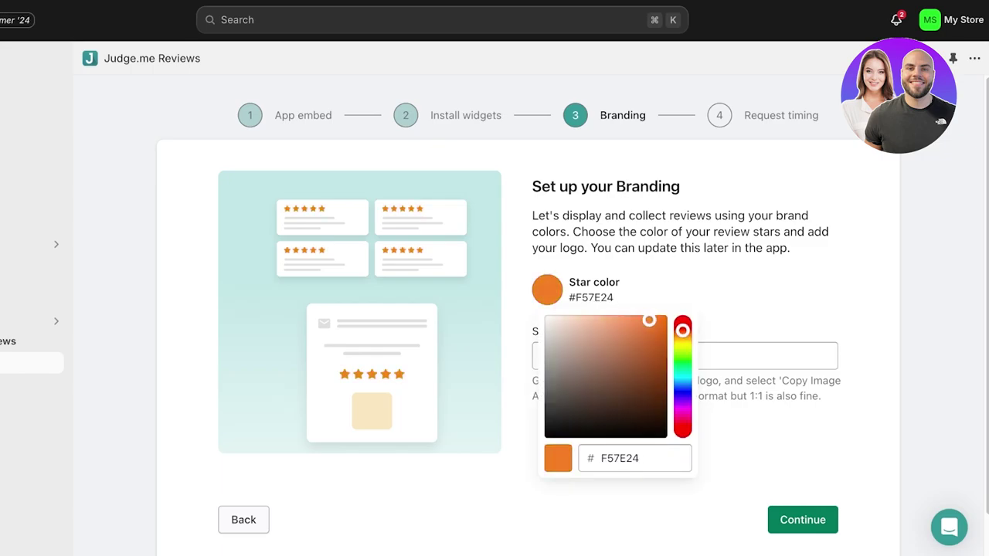
{"action": "key", "text": "Escape"}
{"action": "scroll", "coordinate": [528, 309], "scroll_direction": "down", "scroll_amount": 1}
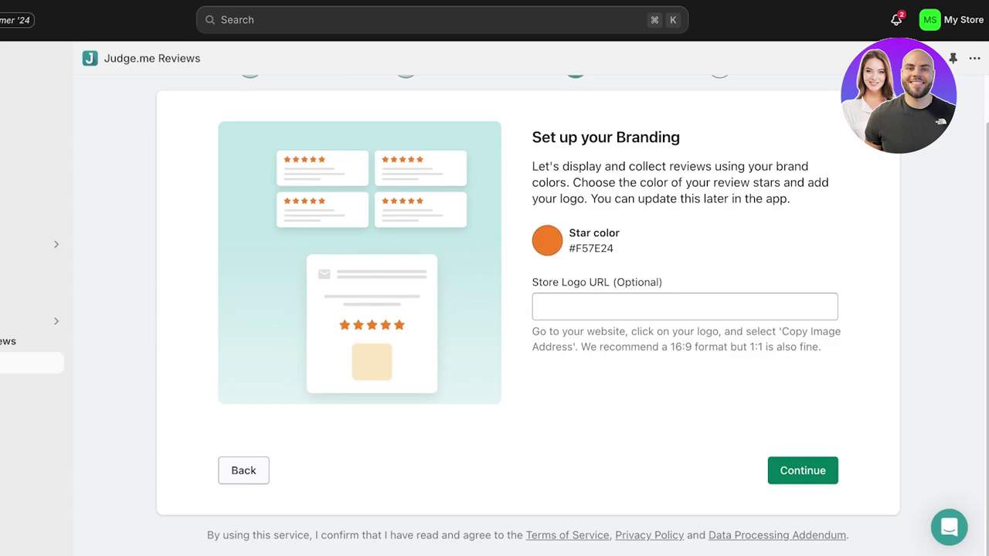
- Continue to the request timing and finish setup with 14 days for both domestic and international orders
{"action": "left_click", "coordinate": [803, 471]}
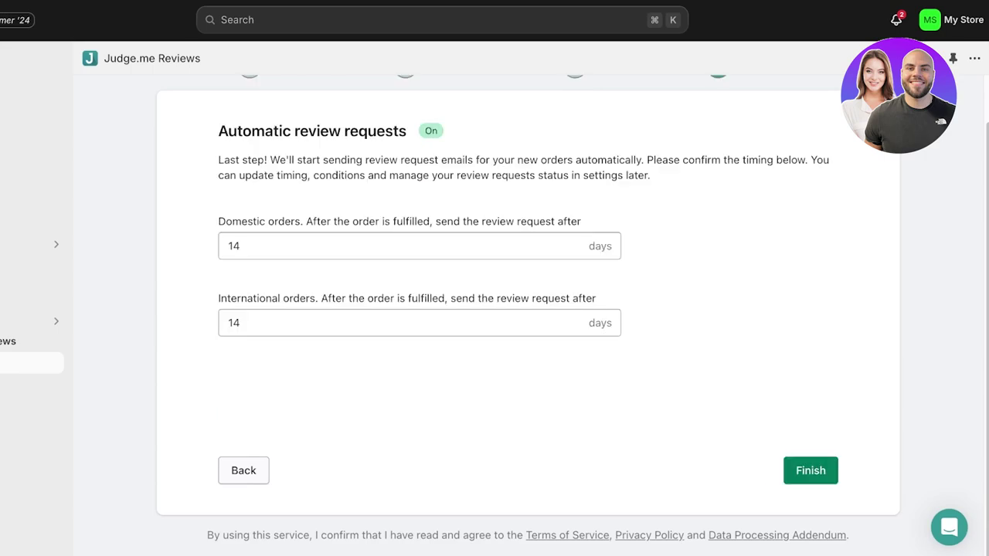
{"action": "scroll", "coordinate": [527, 315], "scroll_direction": "up", "scroll_amount": 1}
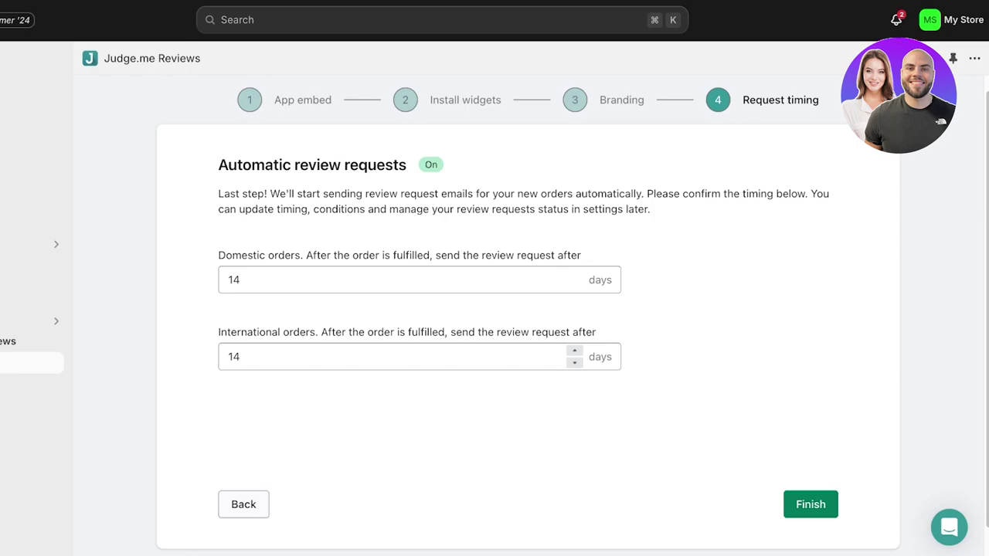
{"action": "left_click", "coordinate": [810, 504]}
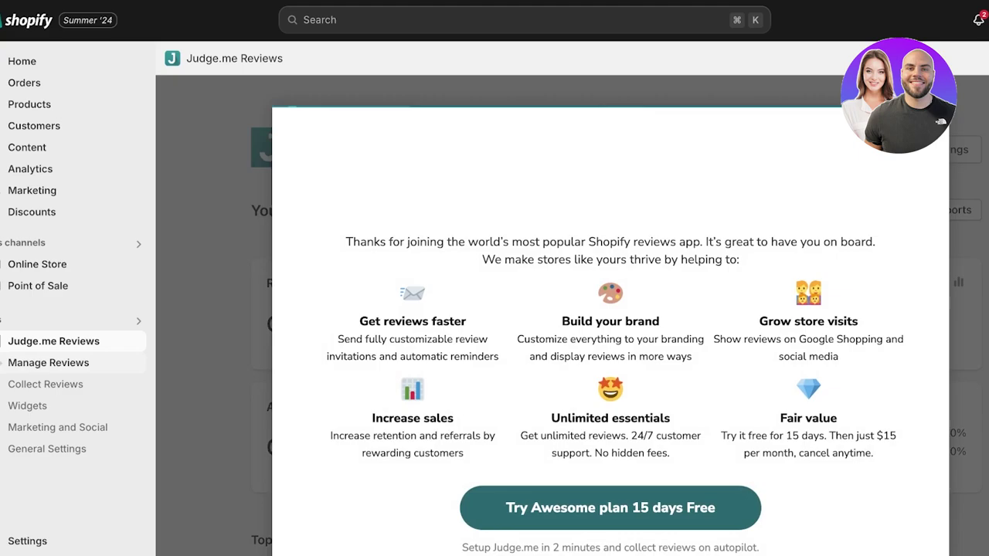
- Open the Review Widget's customization settings from the Judge.me widgets overview
{"action": "left_click", "coordinate": [27, 405]}
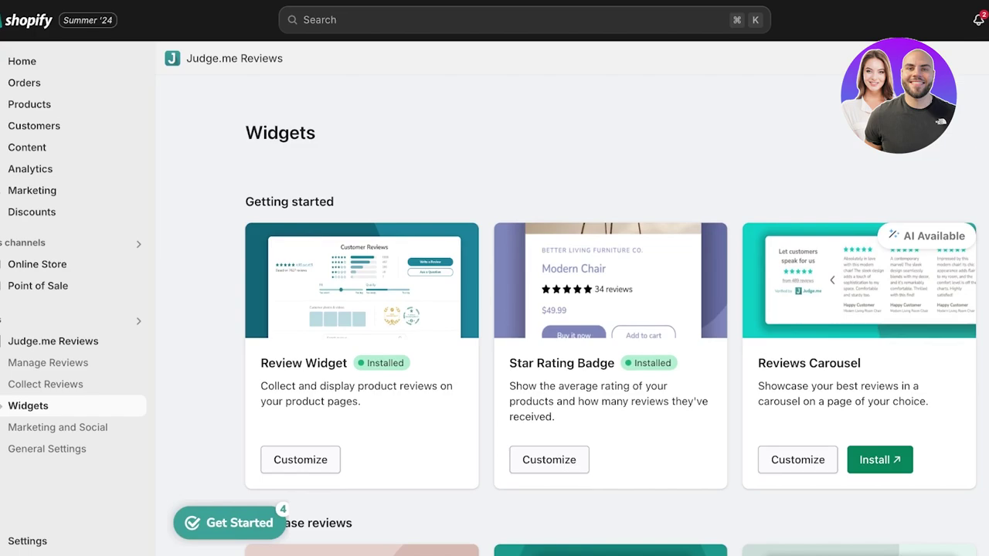
{"action": "scroll", "coordinate": [610, 325], "scroll_direction": "down", "scroll_amount": 5}
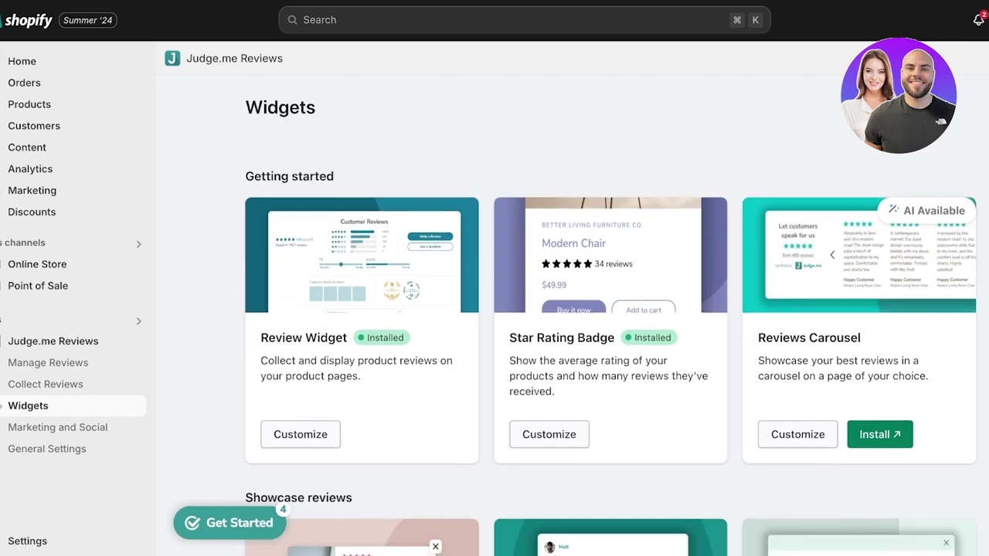
{"action": "scroll", "coordinate": [610, 315], "scroll_direction": "up", "scroll_amount": 3}
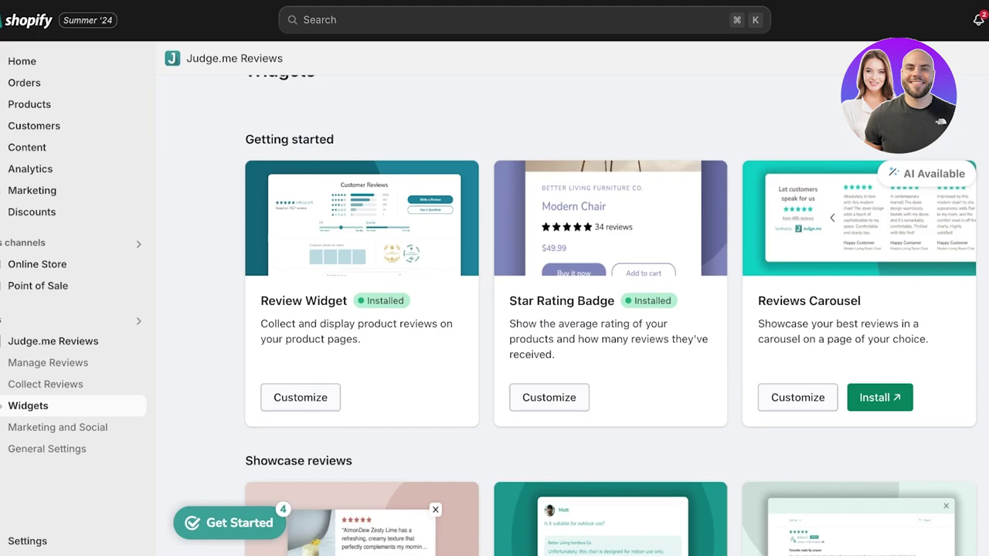
{"action": "left_click", "coordinate": [299, 397]}
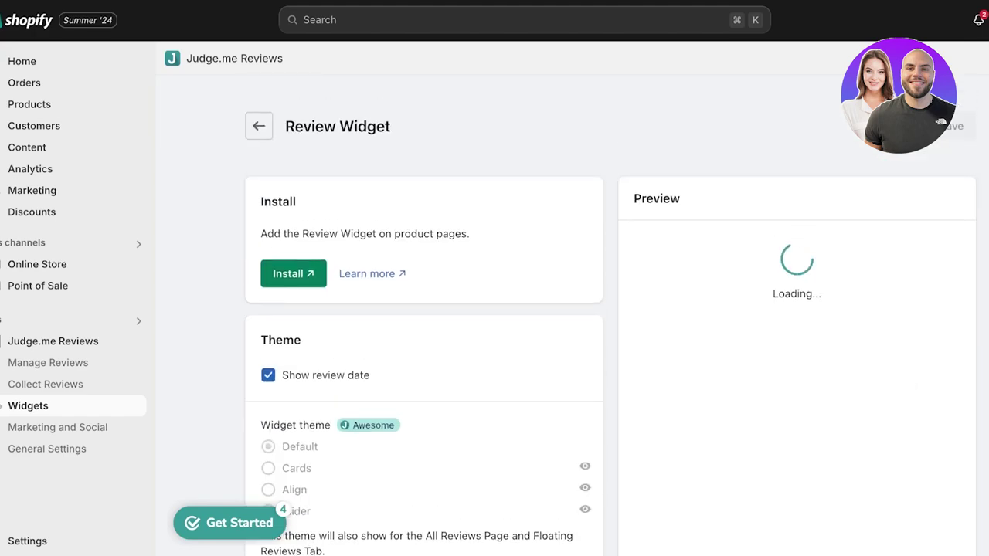
- Expand the additional color options in the Review Widget's color settings
{"action": "left_click", "coordinate": [293, 273]}
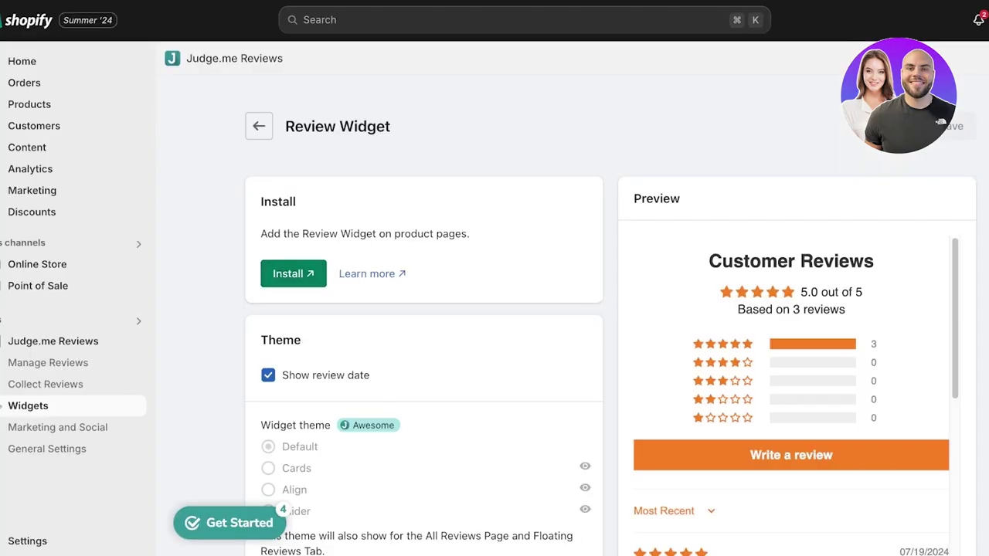
{"action": "scroll", "coordinate": [495, 309], "scroll_direction": "down", "scroll_amount": 3}
{"action": "scroll", "coordinate": [424, 309], "scroll_direction": "down", "scroll_amount": 6}
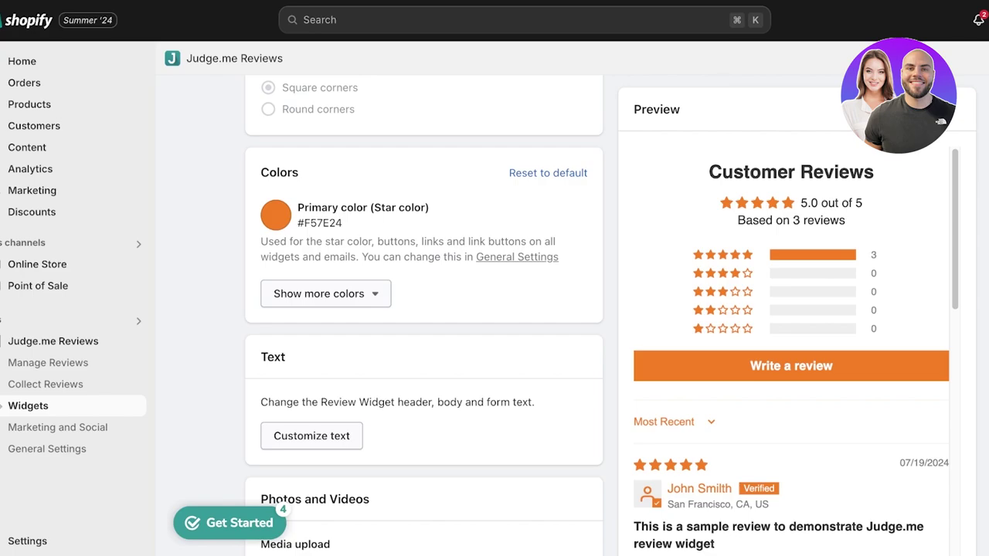
{"action": "scroll", "coordinate": [425, 313], "scroll_direction": "down", "scroll_amount": 3}
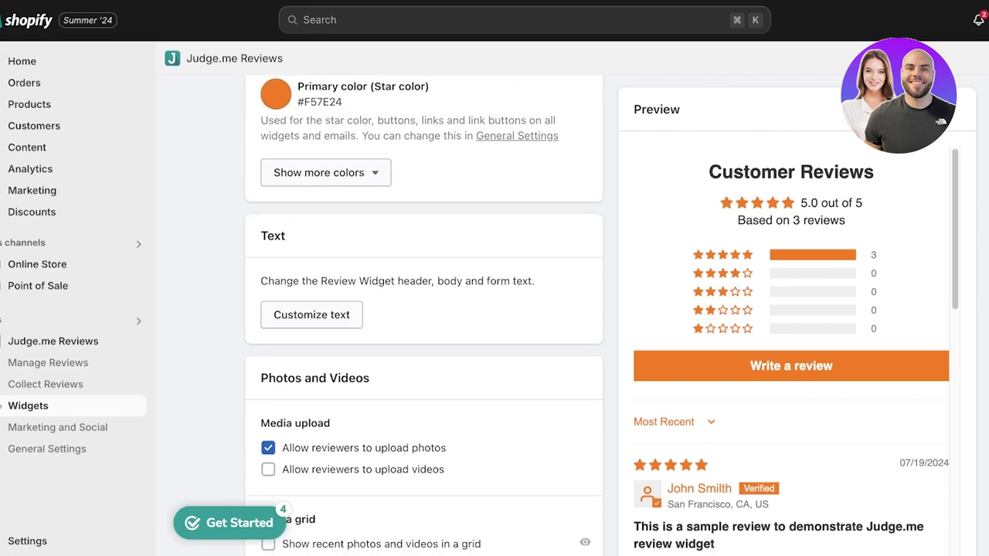
{"action": "scroll", "coordinate": [424, 312], "scroll_direction": "up", "scroll_amount": 3}
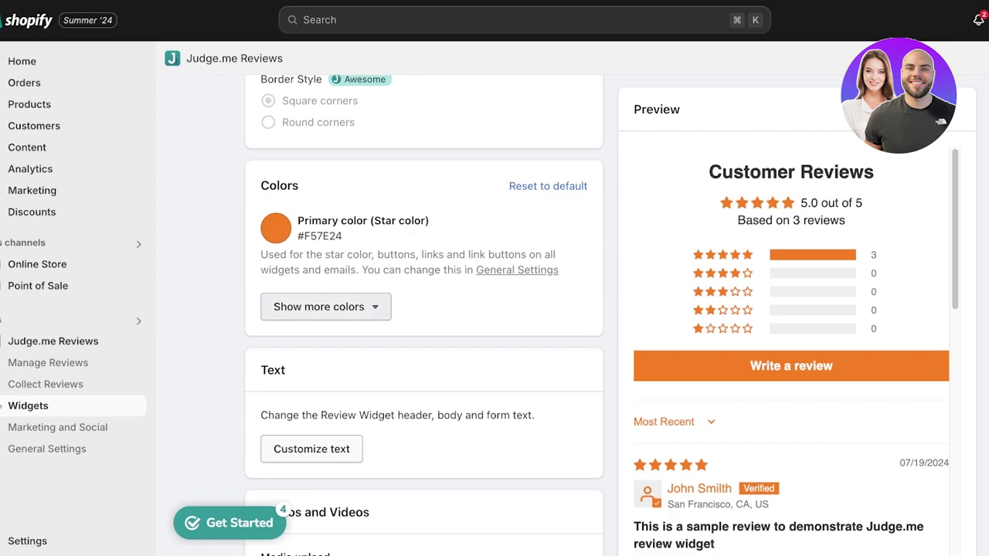
{"action": "left_click", "coordinate": [325, 307]}
{"action": "scroll", "coordinate": [325, 307], "scroll_direction": "down", "scroll_amount": 5}
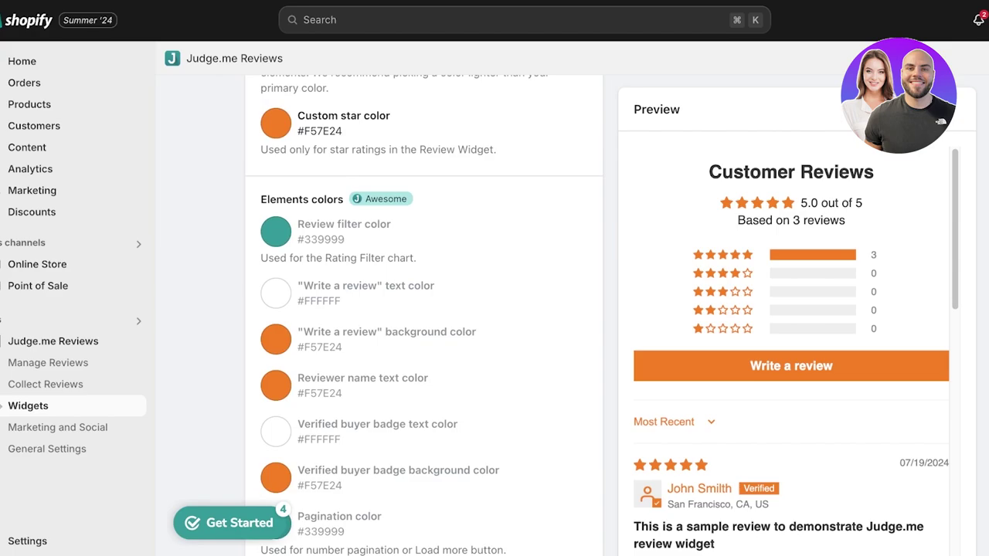
- Set the Review Widget's secondary color to #EDF3F5
{"action": "scroll", "coordinate": [424, 313], "scroll_direction": "up", "scroll_amount": 3}
{"action": "left_click", "coordinate": [276, 252]}
{"action": "left_click", "coordinate": [276, 252]}
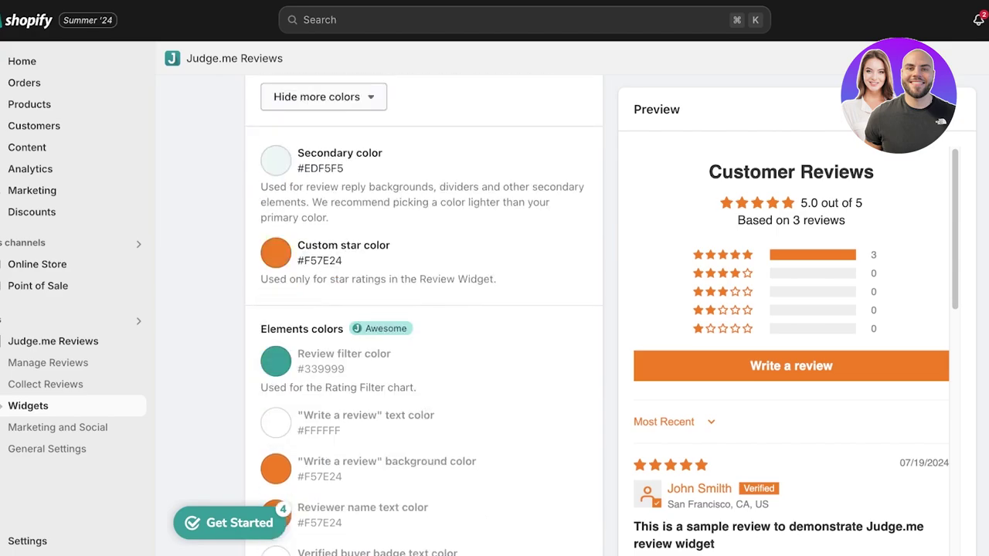
{"action": "left_click", "coordinate": [276, 160]}
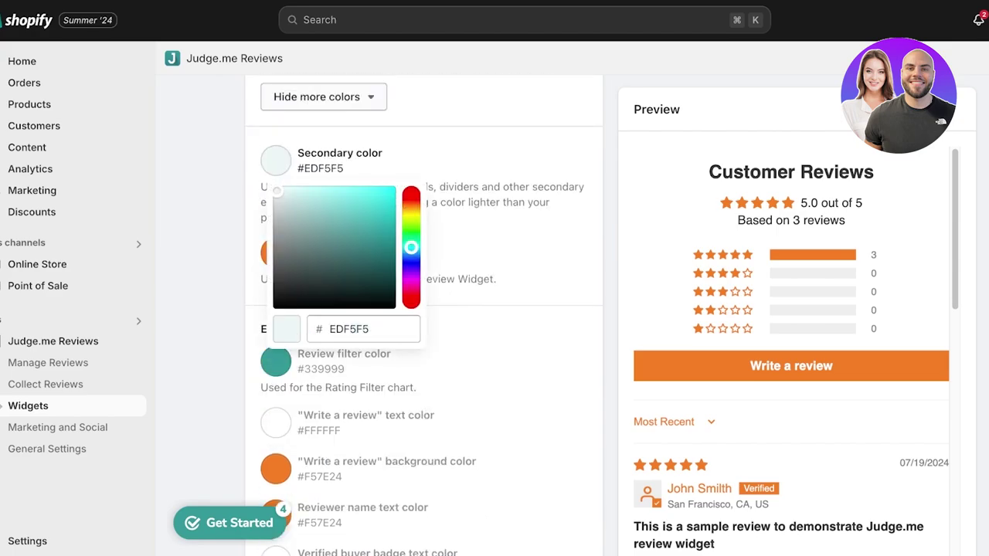
{"action": "left_click", "coordinate": [411, 252]}
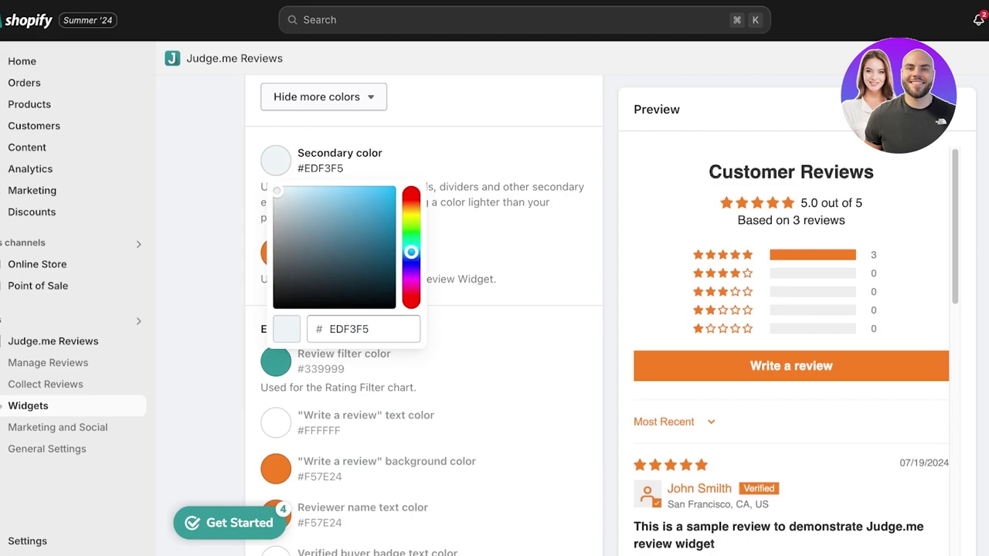
{"action": "left_click", "coordinate": [275, 253]}
- Allow reviewers to upload videos in the Review Widget's media upload settings
{"action": "scroll", "coordinate": [424, 309], "scroll_direction": "down", "scroll_amount": 6}
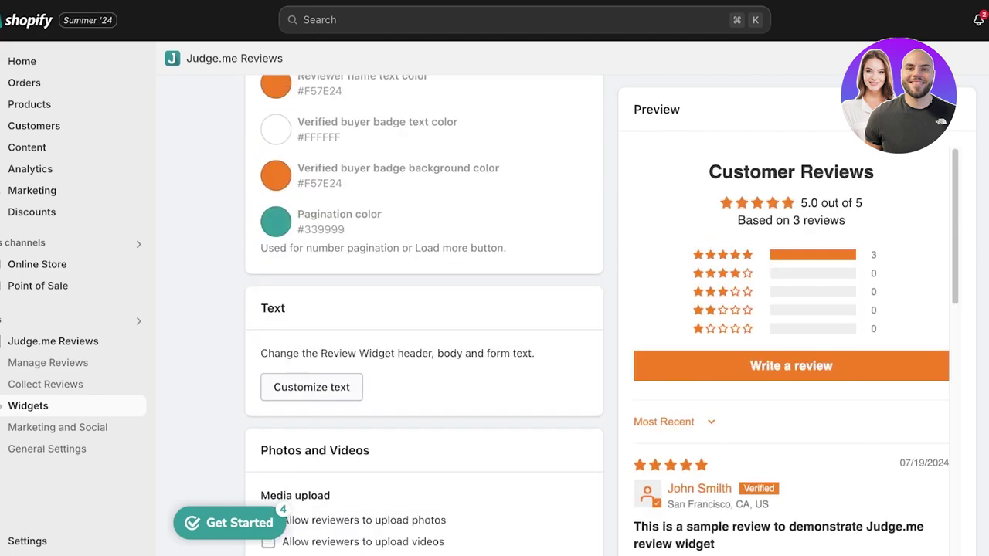
{"action": "scroll", "coordinate": [425, 309], "scroll_direction": "down", "scroll_amount": 3}
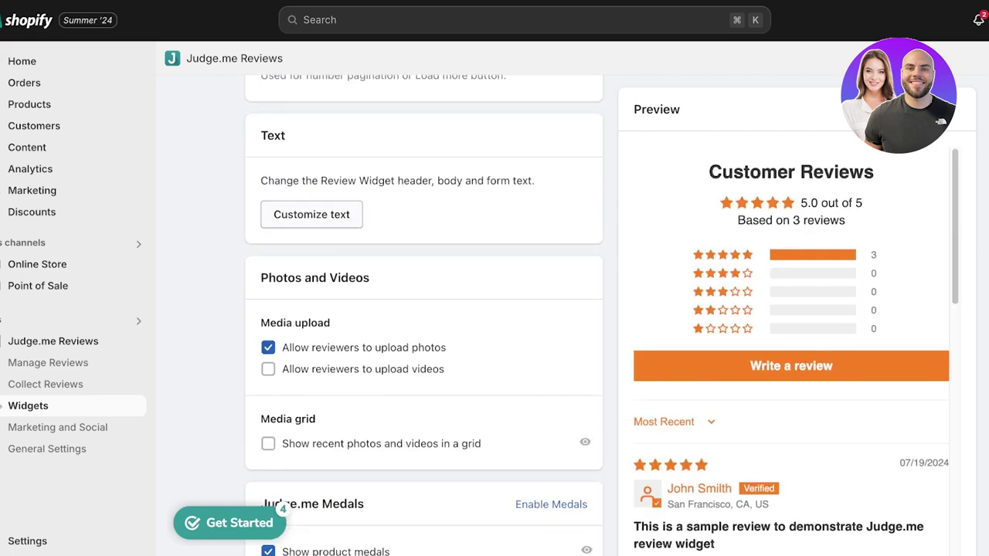
{"action": "scroll", "coordinate": [424, 310], "scroll_direction": "down", "scroll_amount": 1}
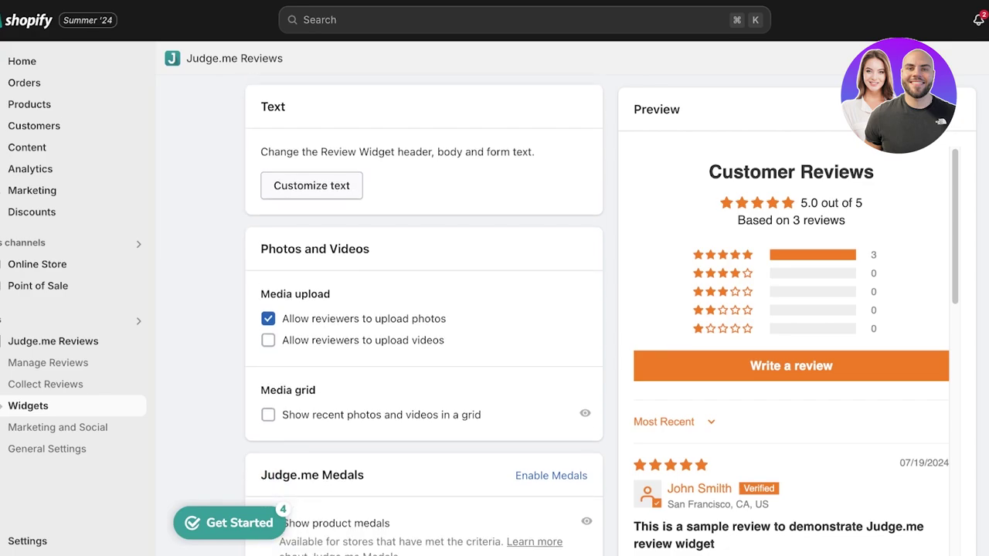
{"action": "left_click", "coordinate": [268, 340]}
- Look over the remaining Review Widget settings and save the changes
{"action": "scroll", "coordinate": [424, 309], "scroll_direction": "down", "scroll_amount": 3}
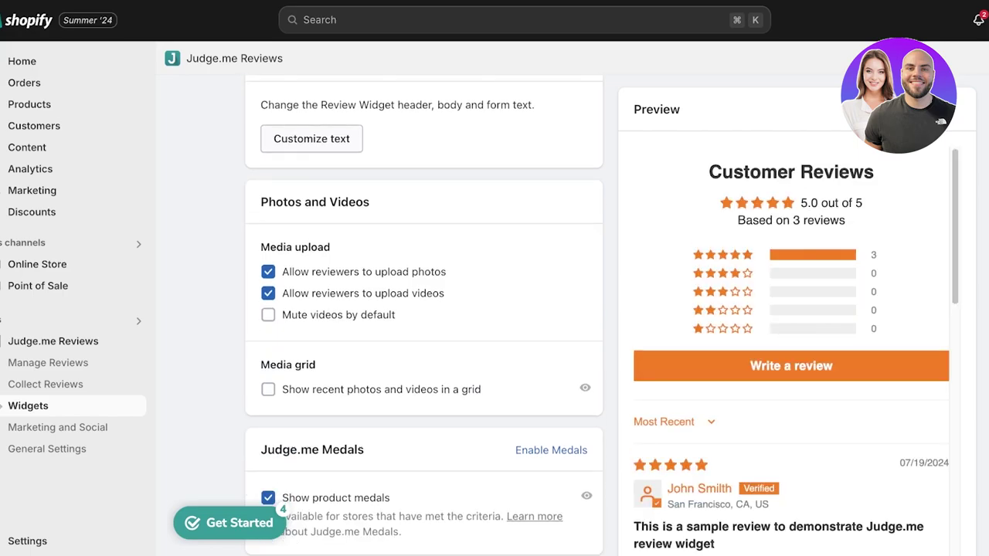
{"action": "scroll", "coordinate": [424, 309], "scroll_direction": "down", "scroll_amount": 1}
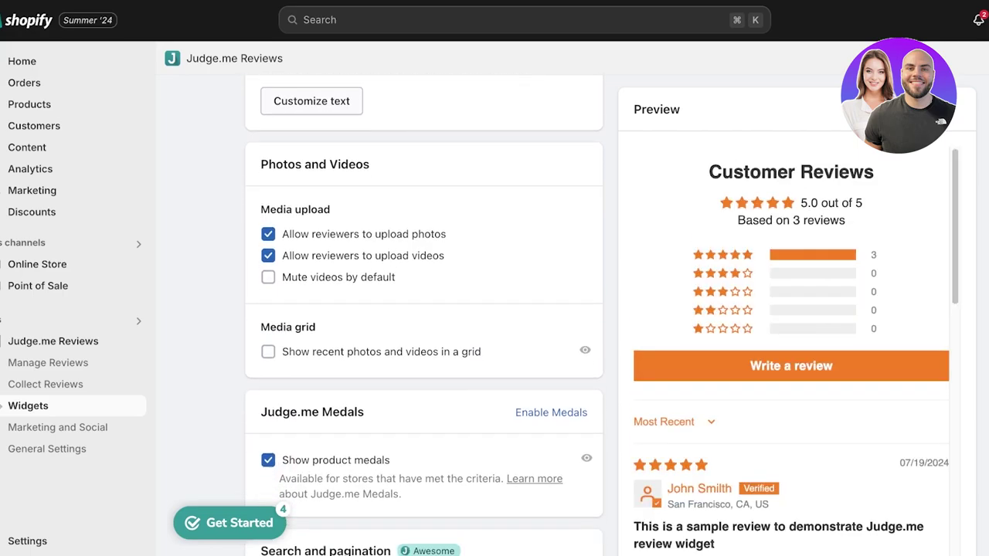
{"action": "scroll", "coordinate": [424, 309], "scroll_direction": "down", "scroll_amount": 10}
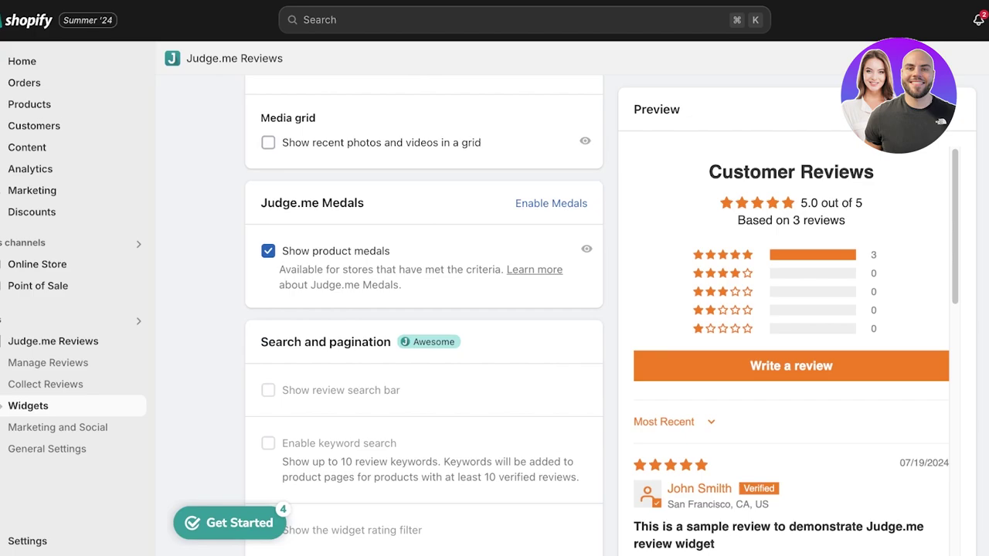
{"action": "scroll", "coordinate": [424, 309], "scroll_direction": "down", "scroll_amount": 10}
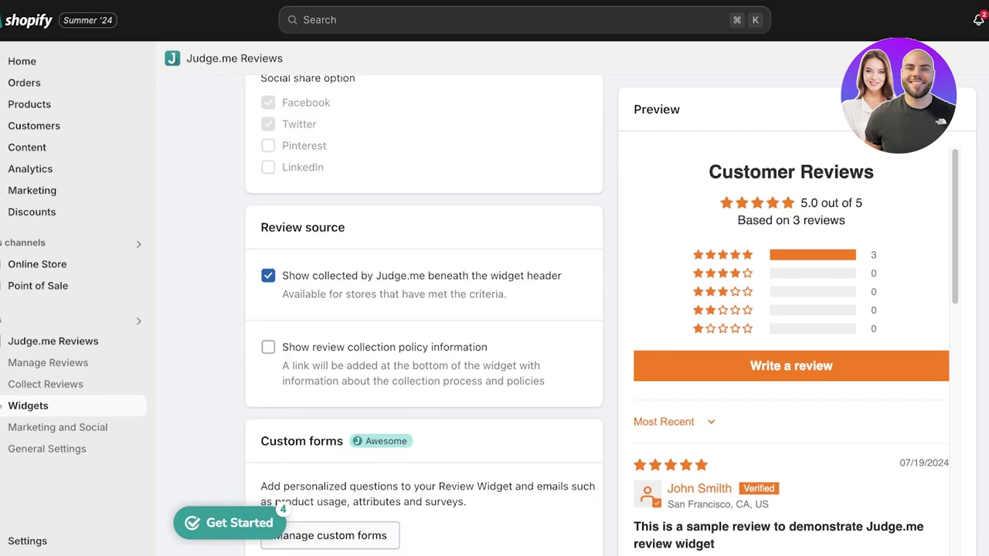
{"action": "scroll", "coordinate": [424, 309], "scroll_direction": "up", "scroll_amount": 20}
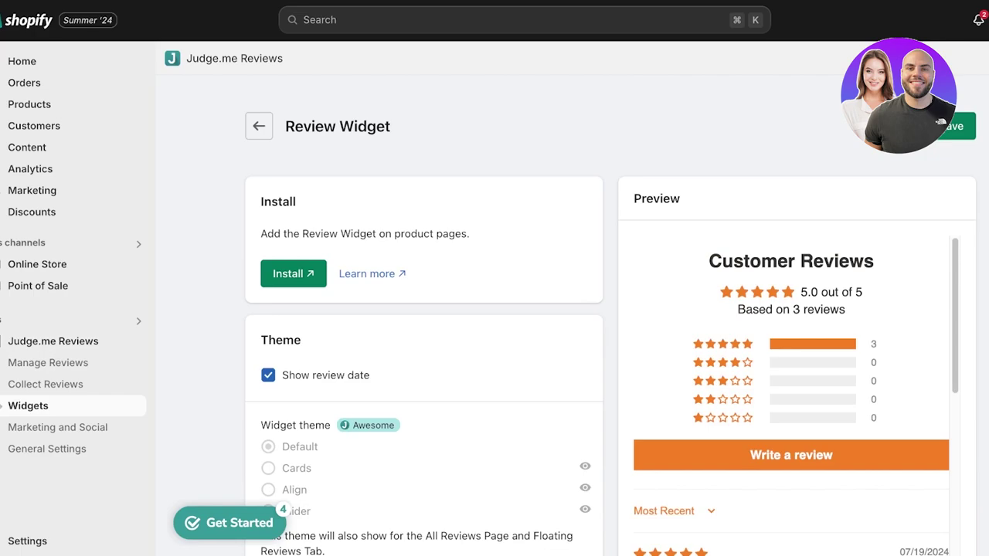
{"action": "left_click", "coordinate": [940, 123]}
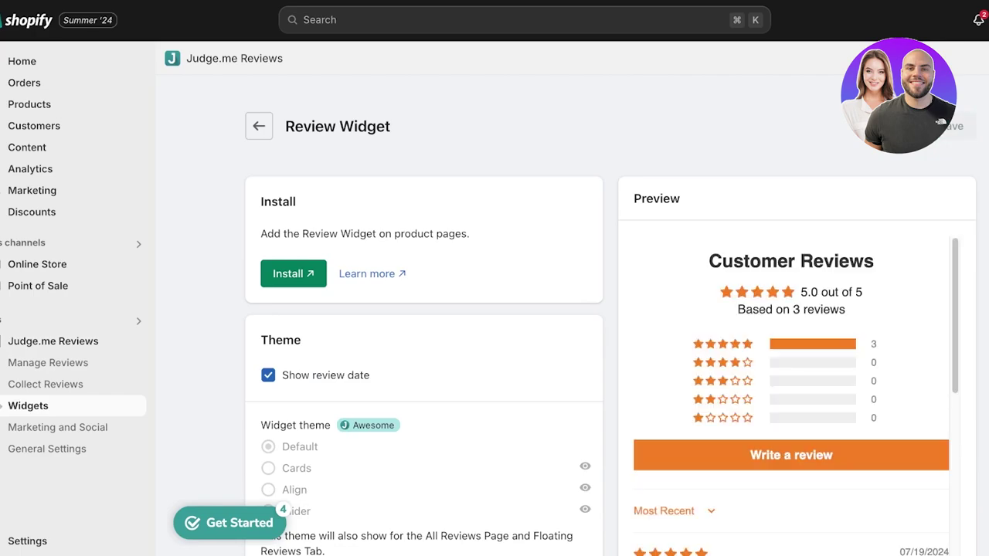
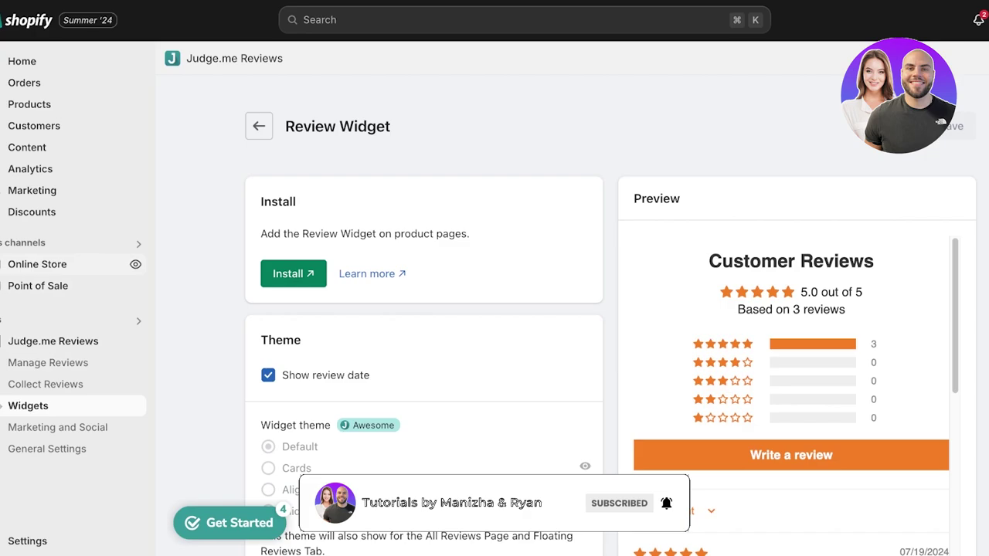
- Go to the Online Store themes and open the current Dawn theme for customization
{"action": "left_click", "coordinate": [37, 264]}
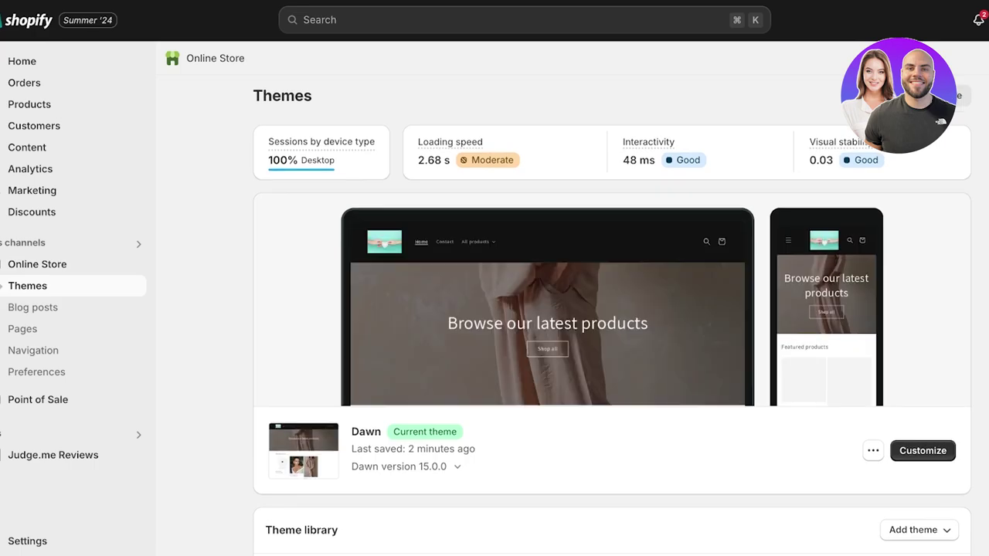
{"action": "scroll", "coordinate": [612, 298], "scroll_direction": "down", "scroll_amount": 6}
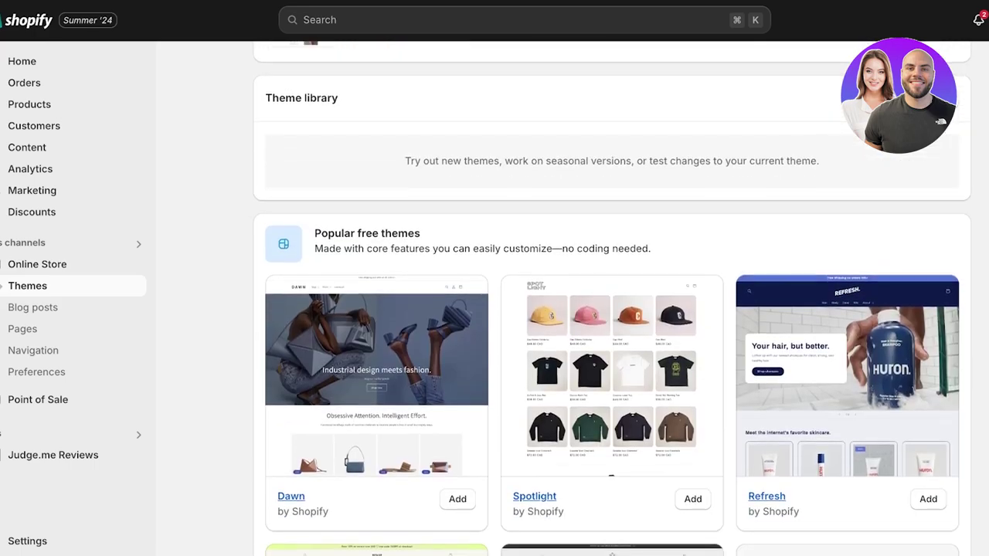
{"action": "scroll", "coordinate": [612, 298], "scroll_direction": "up", "scroll_amount": 3}
{"action": "scroll", "coordinate": [612, 298], "scroll_direction": "down", "scroll_amount": 4}
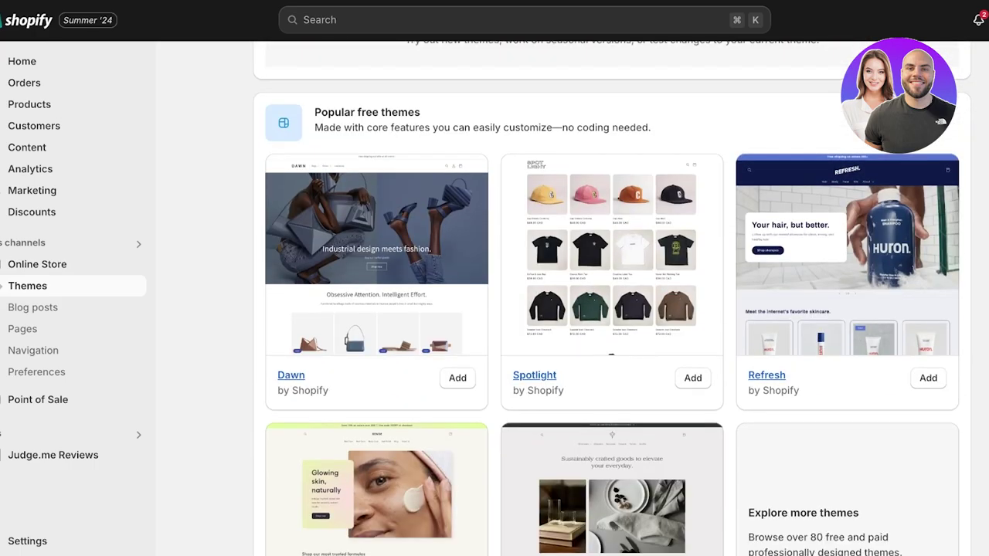
{"action": "scroll", "coordinate": [611, 298], "scroll_direction": "down", "scroll_amount": 3}
{"action": "scroll", "coordinate": [612, 299], "scroll_direction": "up", "scroll_amount": 8}
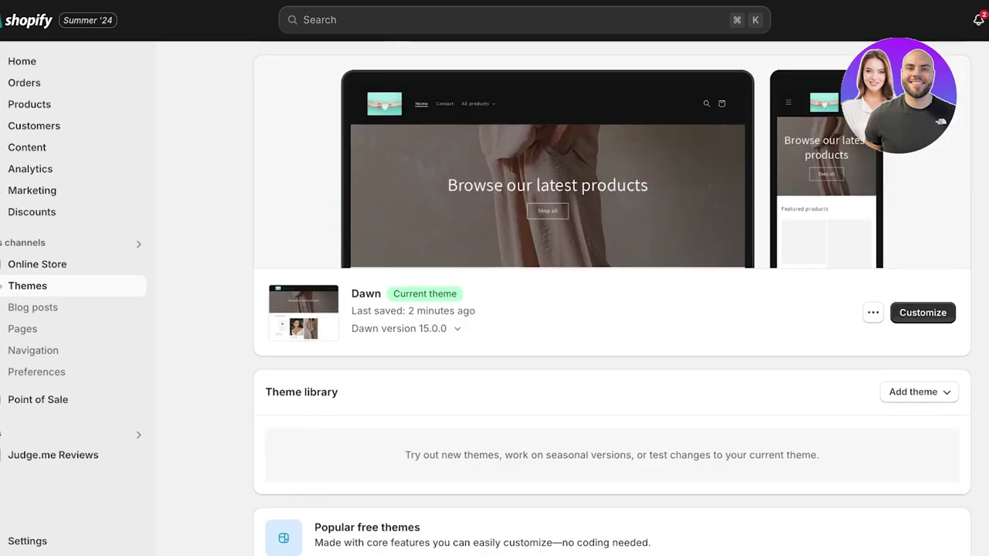
{"action": "scroll", "coordinate": [612, 298], "scroll_direction": "down", "scroll_amount": 1}
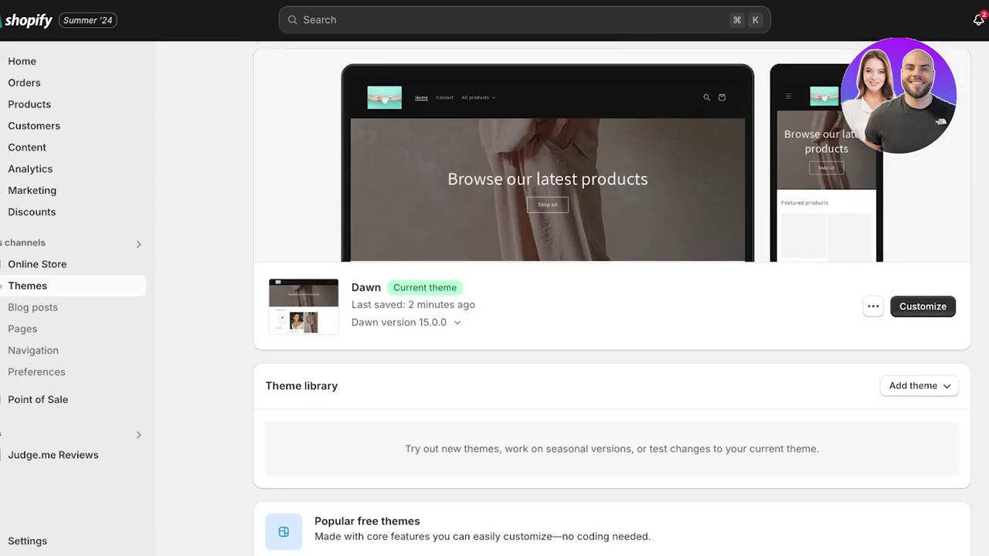
{"action": "left_click", "coordinate": [922, 306]}
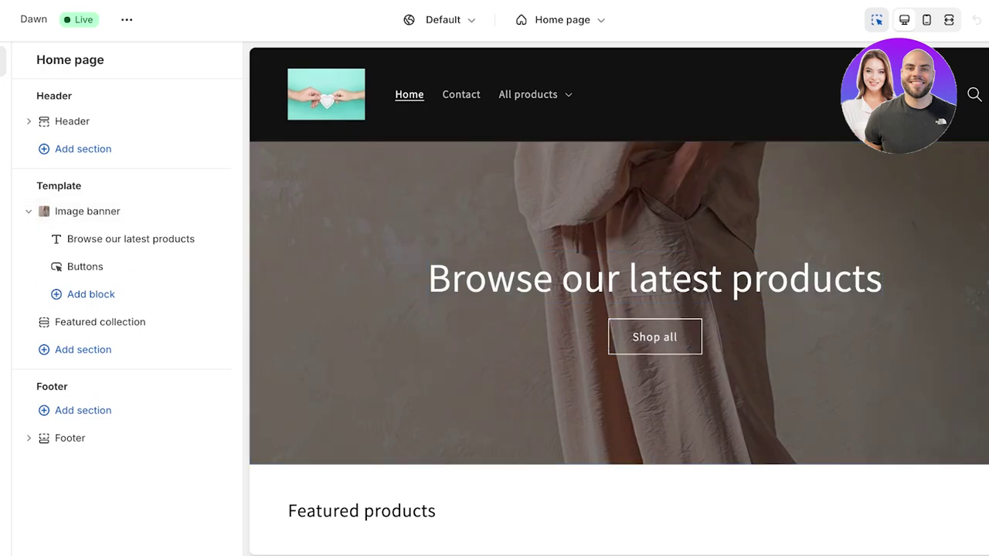
- View the Judge.me app sections available for the home page template, then close the list without adding one
{"action": "left_click", "coordinate": [116, 349]}
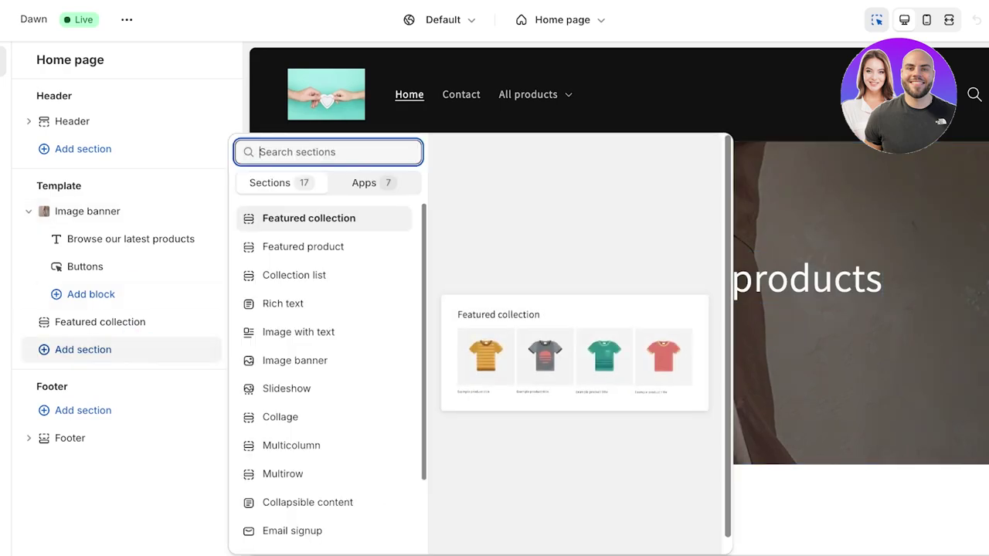
{"action": "left_click", "coordinate": [374, 182]}
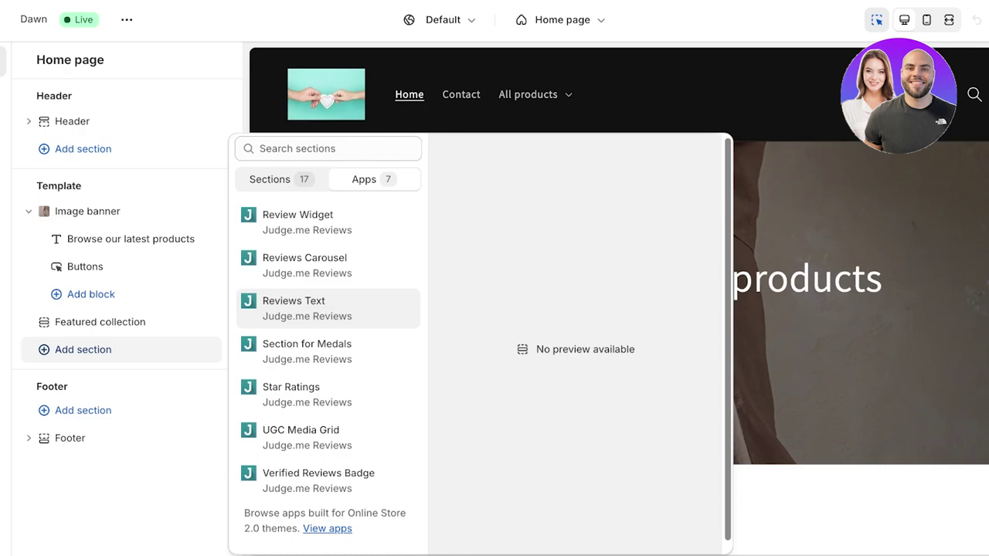
{"action": "scroll", "coordinate": [328, 309], "scroll_direction": "down", "scroll_amount": 1}
{"action": "key", "text": "Escape"}
- Add the Judge.me Reviews Carousel app section below the Featured collection on the home page
{"action": "scroll", "coordinate": [618, 301], "scroll_direction": "down", "scroll_amount": 10}
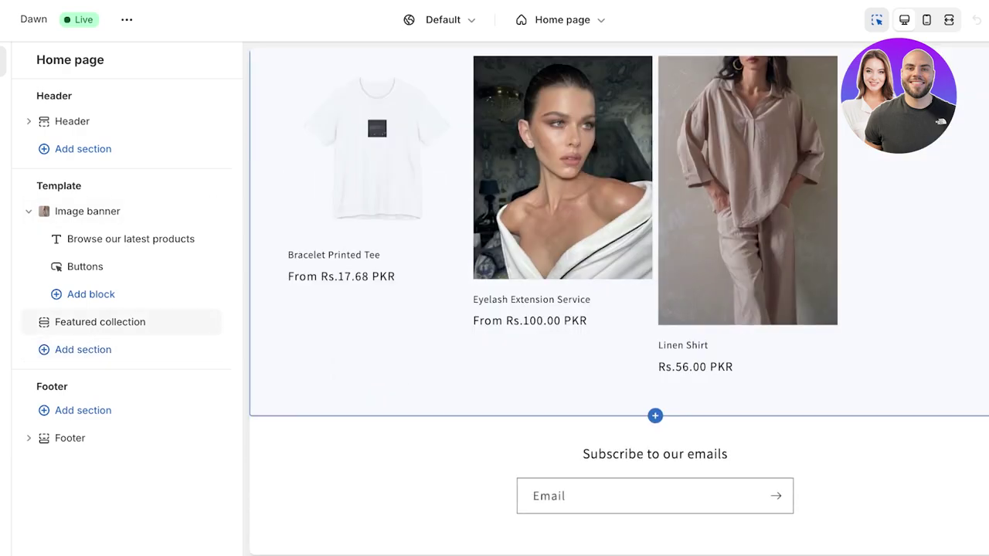
{"action": "left_click", "coordinate": [131, 334]}
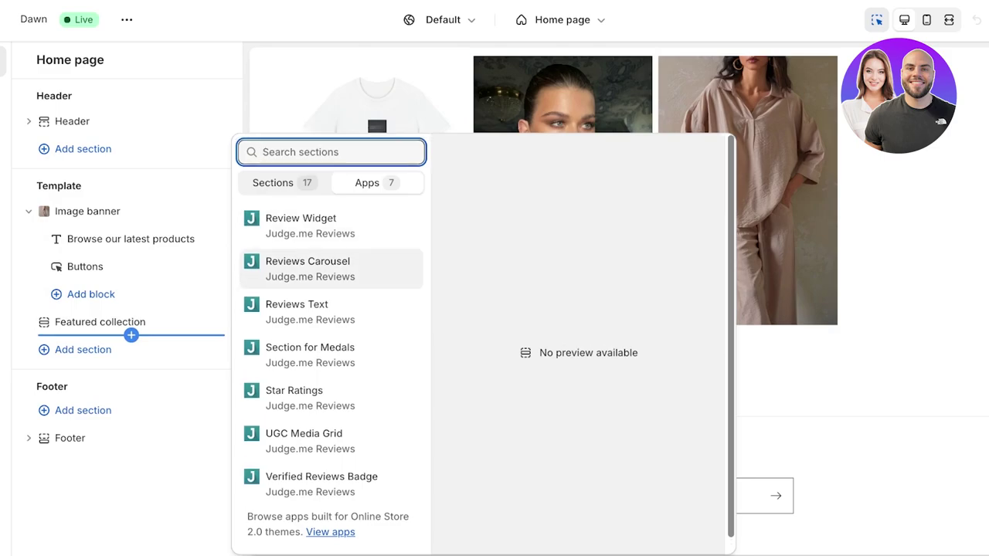
{"action": "left_click", "coordinate": [375, 105]}
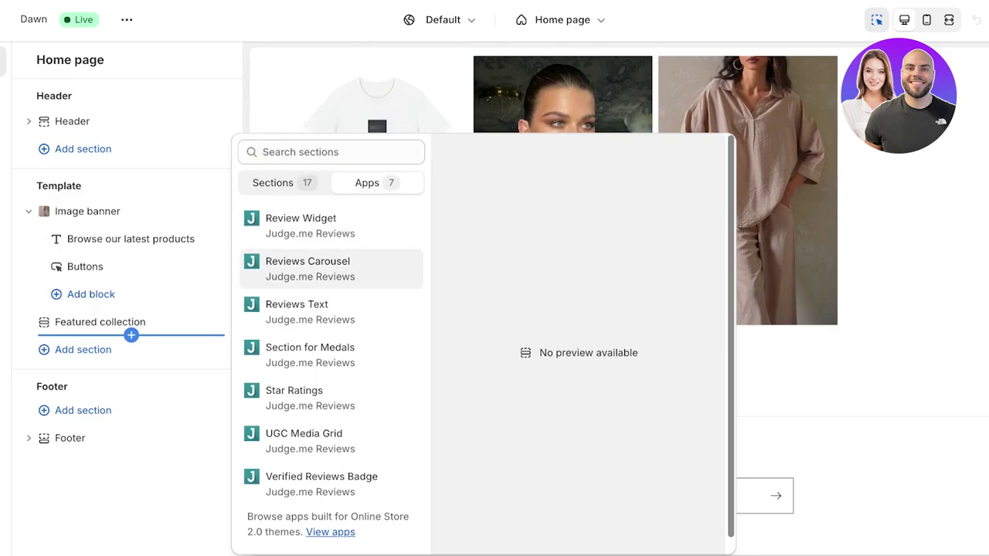
{"action": "left_click", "coordinate": [307, 267]}
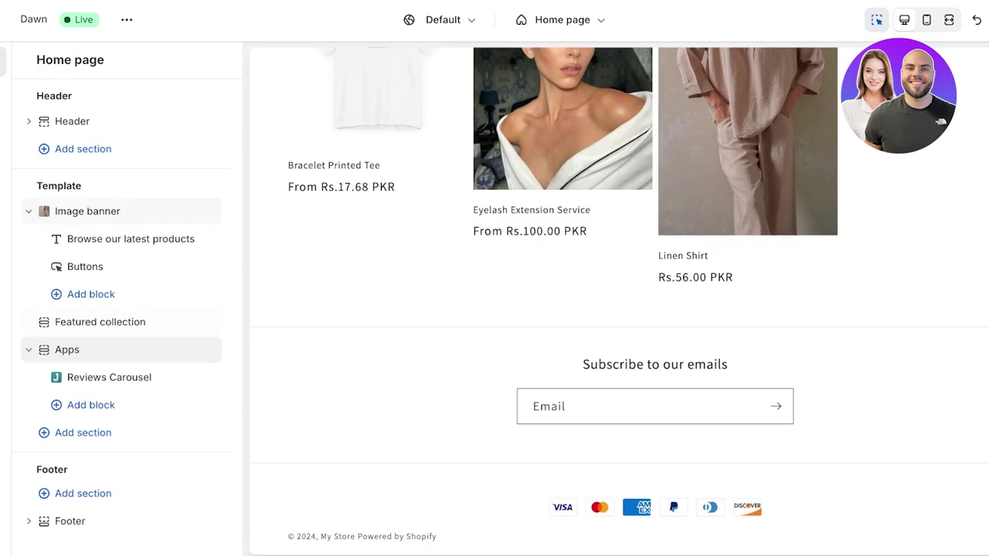
- View the Reviews Carousel block's settings and return to the home page section list
{"action": "left_click", "coordinate": [134, 363]}
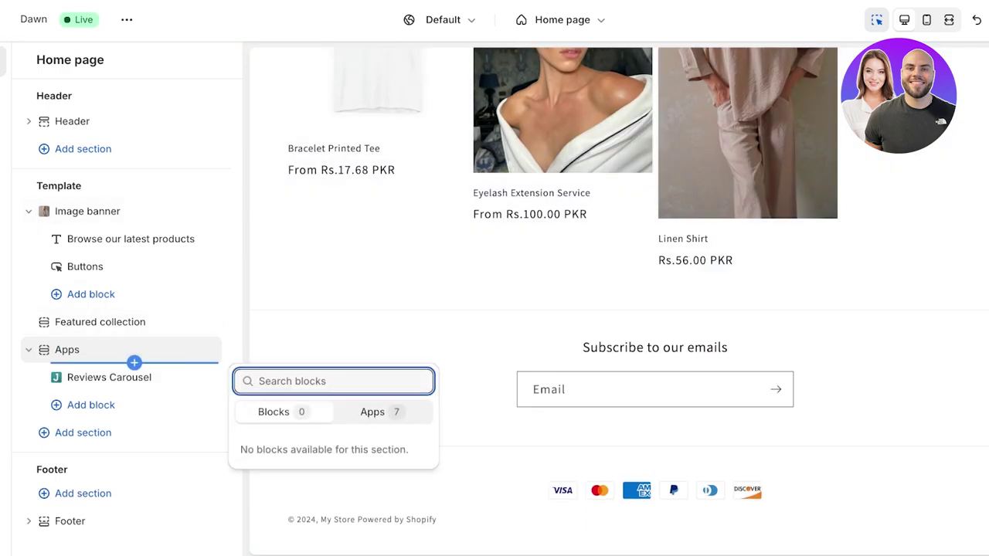
{"action": "left_click", "coordinate": [109, 377]}
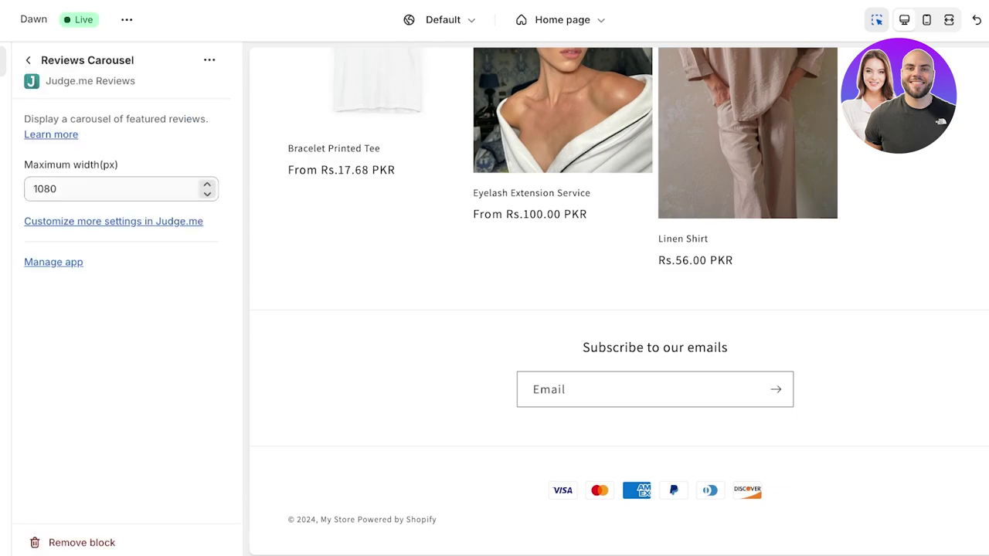
{"action": "left_click", "coordinate": [28, 59]}
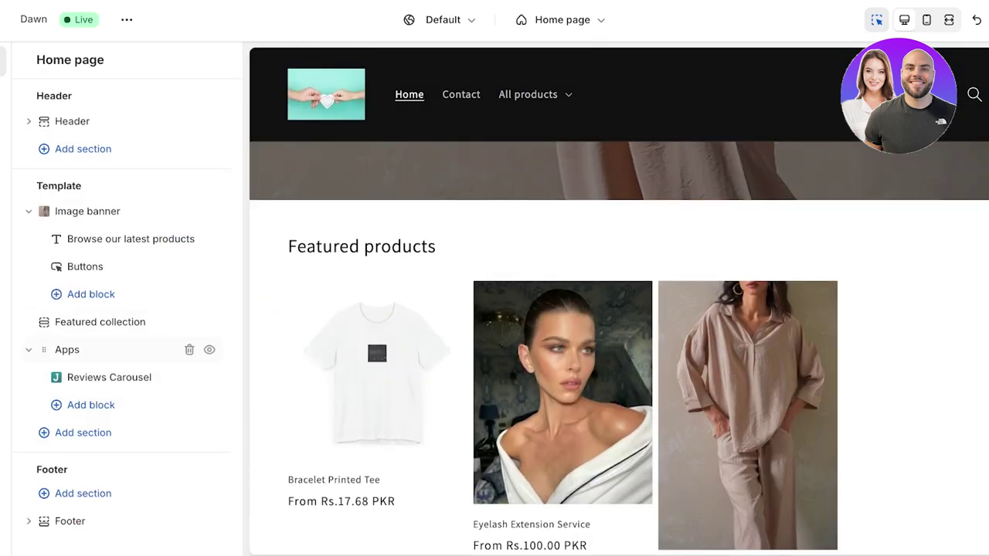
- Move the Apps section containing the Reviews Carousel between the Image banner and the Featured collection
{"action": "mouse_move", "coordinate": [134, 363]}
{"action": "left_click_drag", "start_coordinate": [67, 349], "coordinate": [77, 294]}
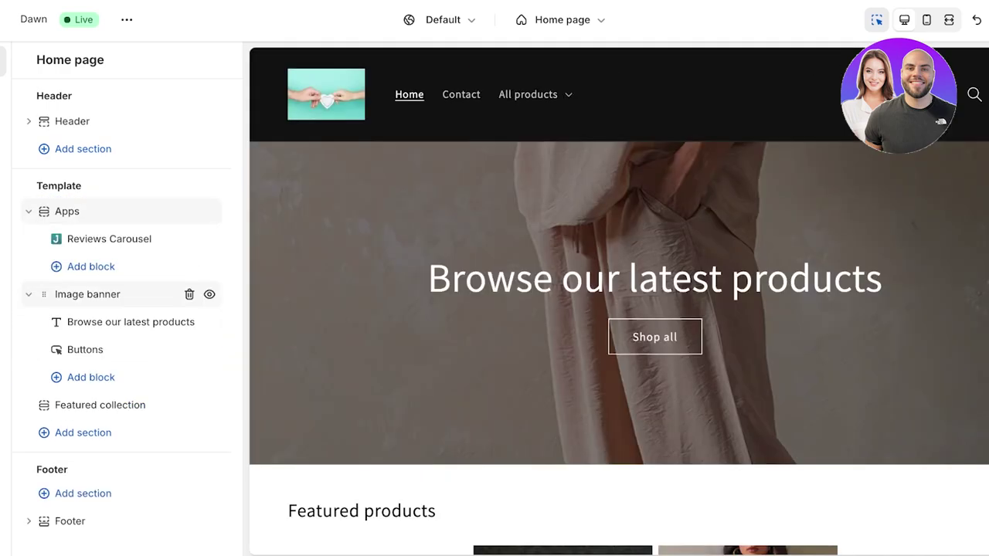
{"action": "left_click_drag", "start_coordinate": [66, 210], "coordinate": [132, 252]}
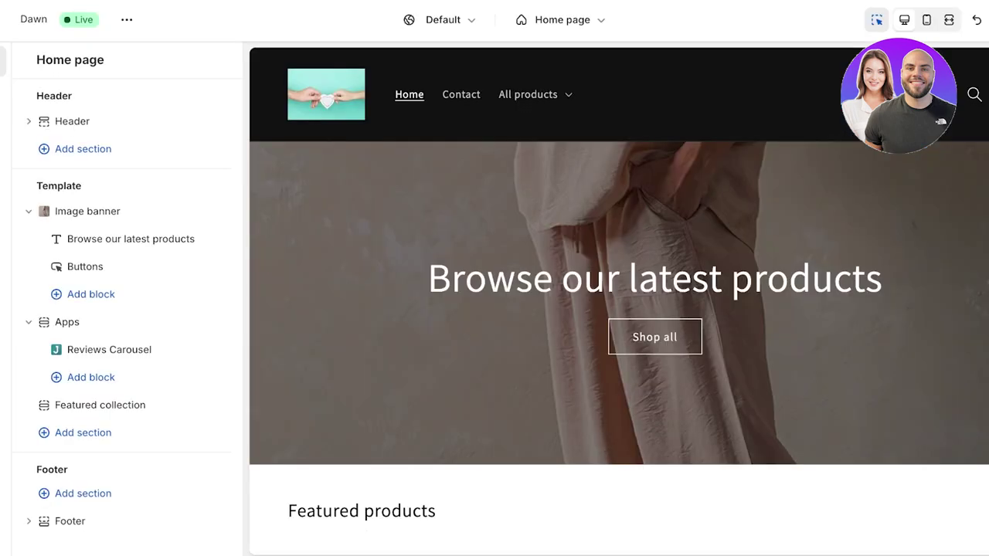
- Leave the theme editor and look through the widgets offered by the Judge.me Reviews app
{"action": "left_click", "coordinate": [17, 19]}
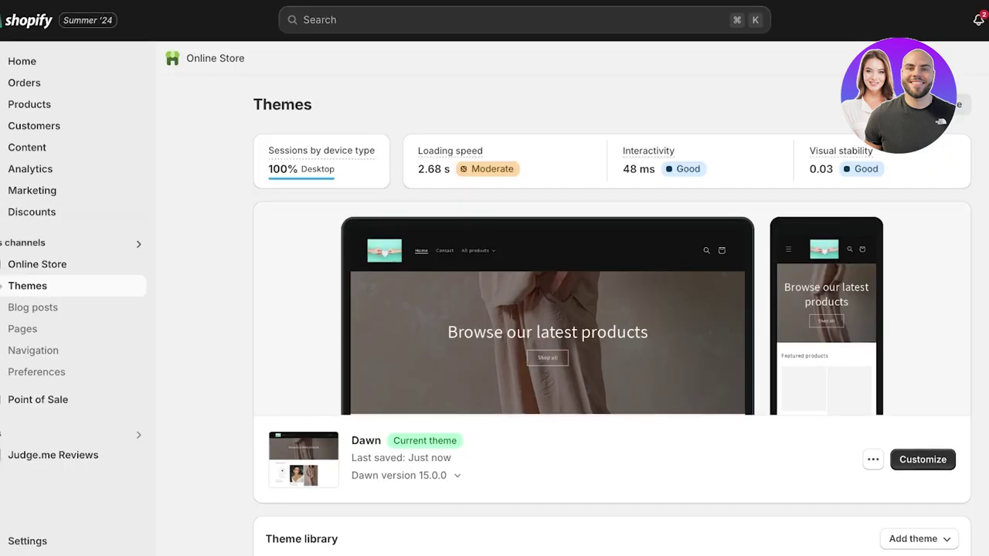
{"action": "left_click", "coordinate": [135, 264]}
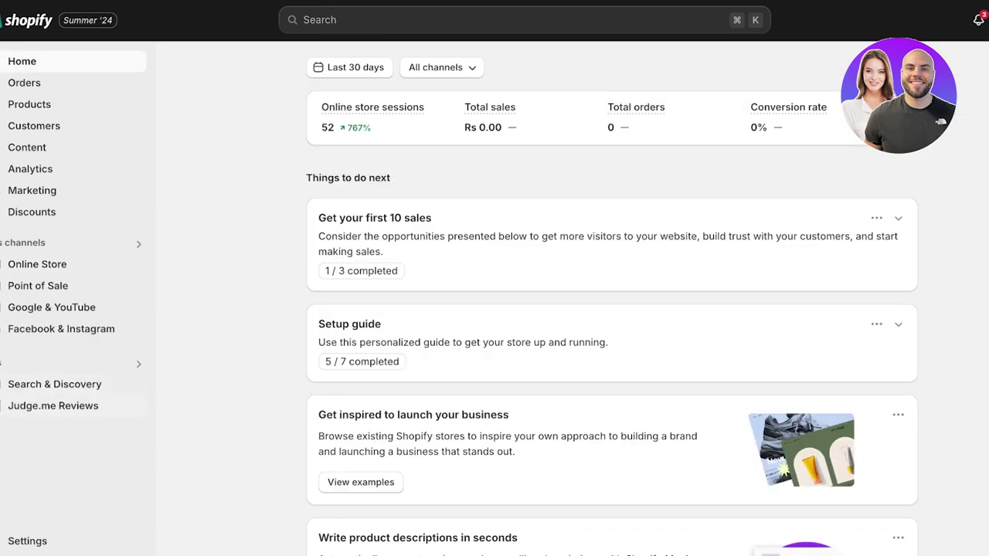
{"action": "left_click", "coordinate": [53, 405]}
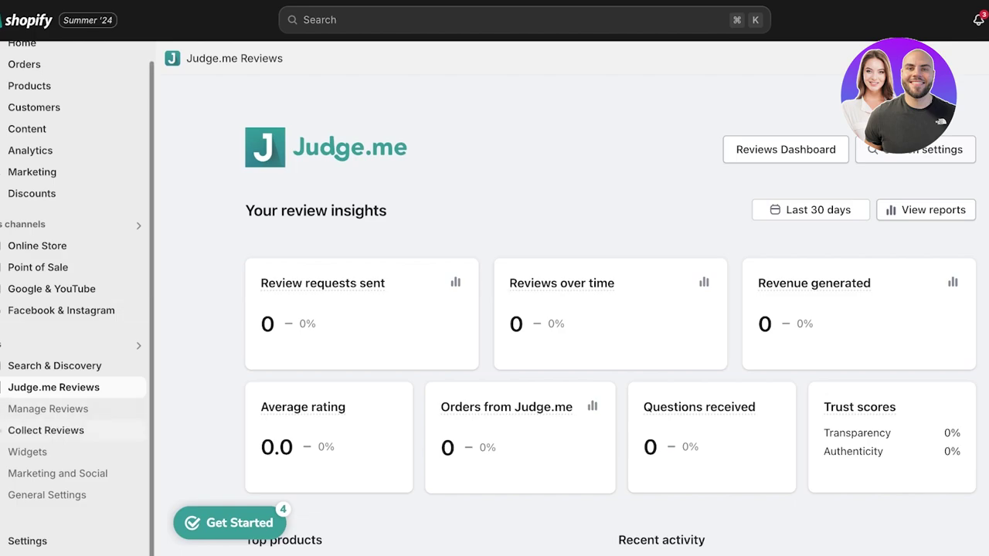
{"action": "left_click", "coordinate": [27, 452]}
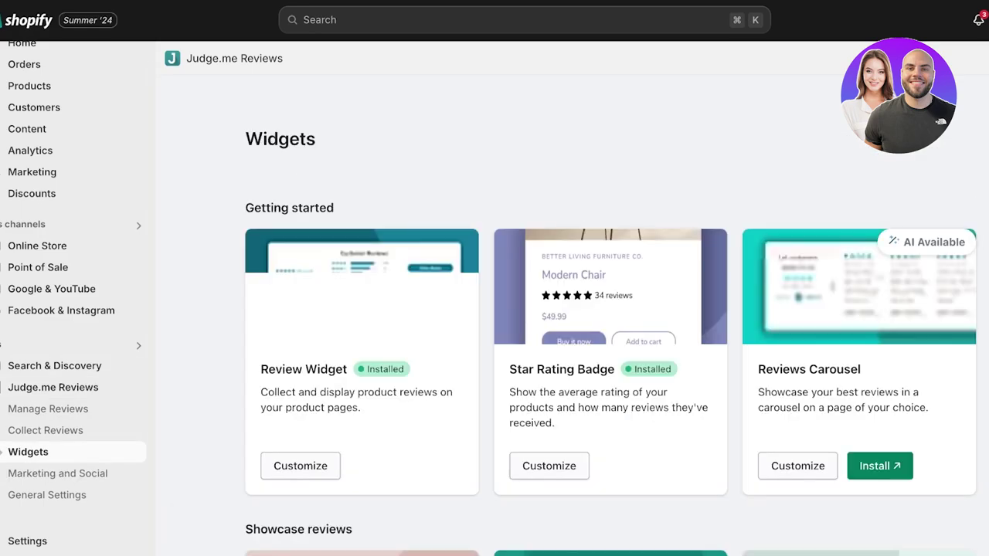
{"action": "scroll", "coordinate": [611, 324], "scroll_direction": "down", "scroll_amount": 3}
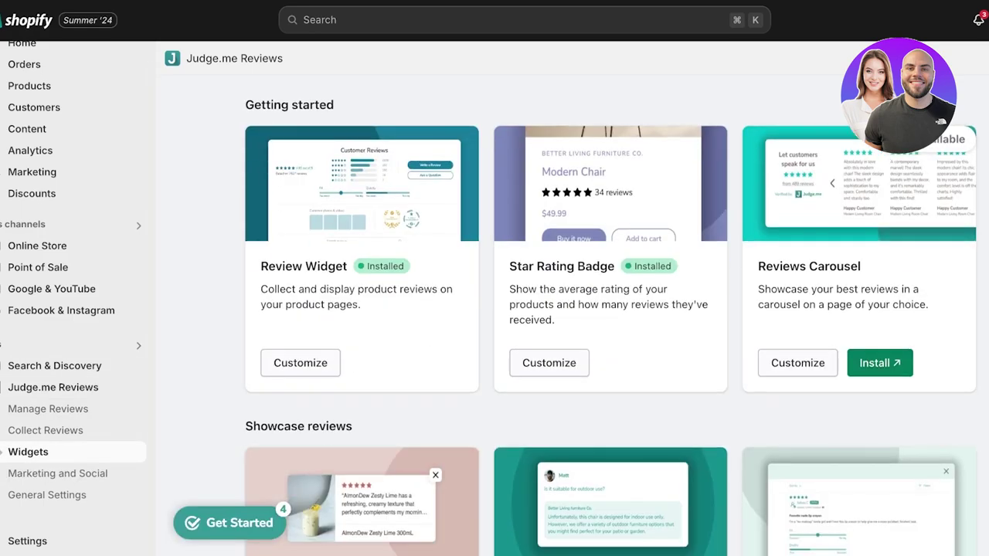
{"action": "scroll", "coordinate": [610, 325], "scroll_direction": "down", "scroll_amount": 5}
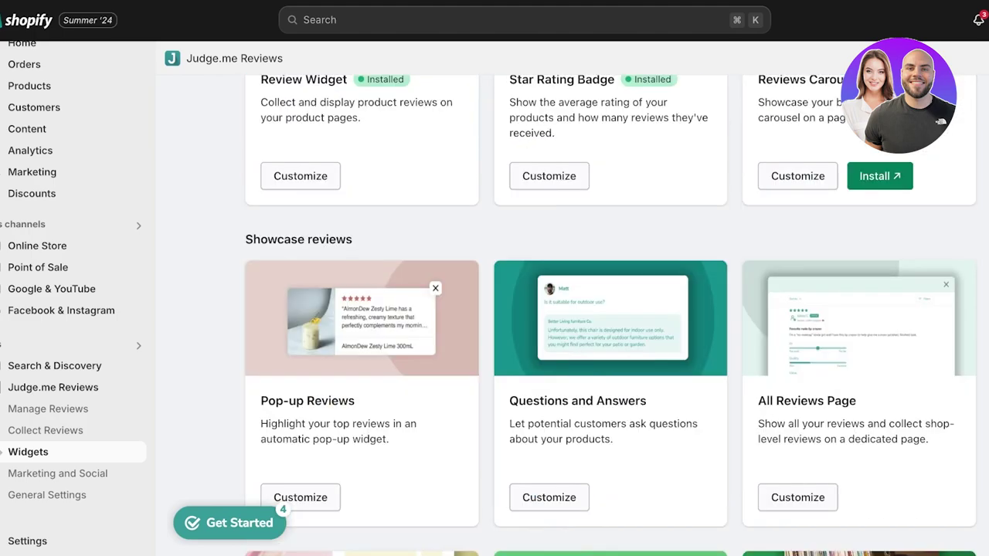
{"action": "scroll", "coordinate": [610, 325], "scroll_direction": "up", "scroll_amount": 8}
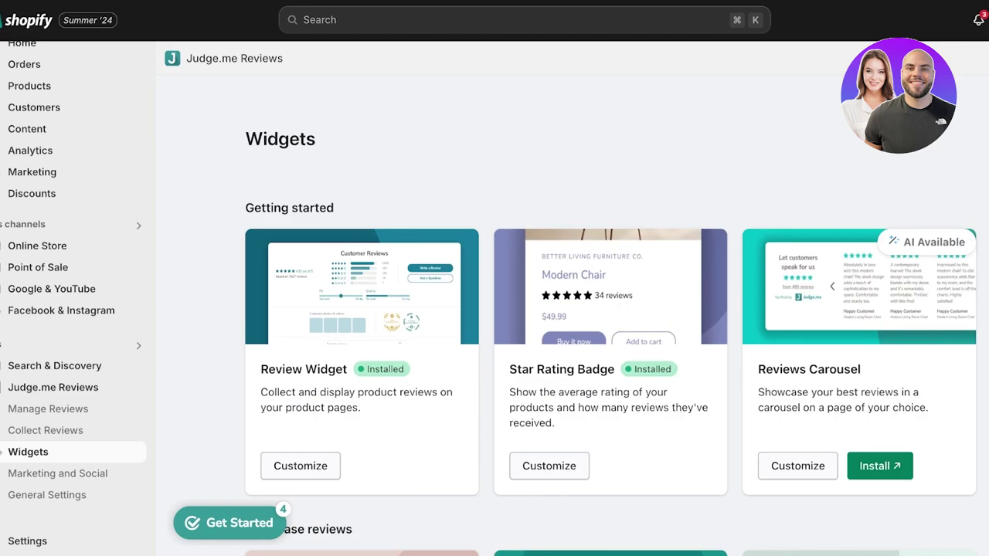
{"action": "scroll", "coordinate": [610, 325], "scroll_direction": "down", "scroll_amount": 9}
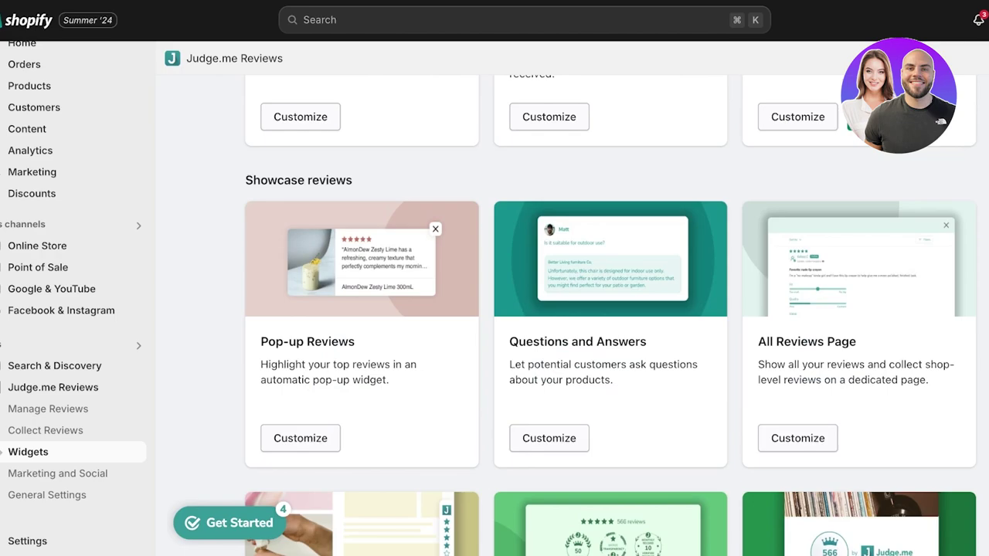
{"action": "scroll", "coordinate": [610, 315], "scroll_direction": "down", "scroll_amount": 15}
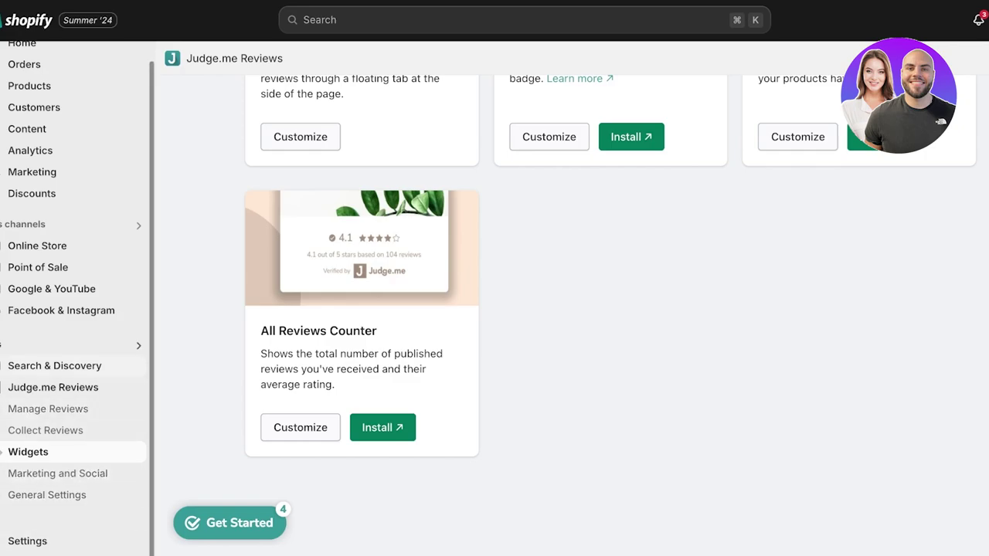
- Go from the store's app settings to the Shopify App Store and search for "judge me"
{"action": "left_click", "coordinate": [27, 541]}
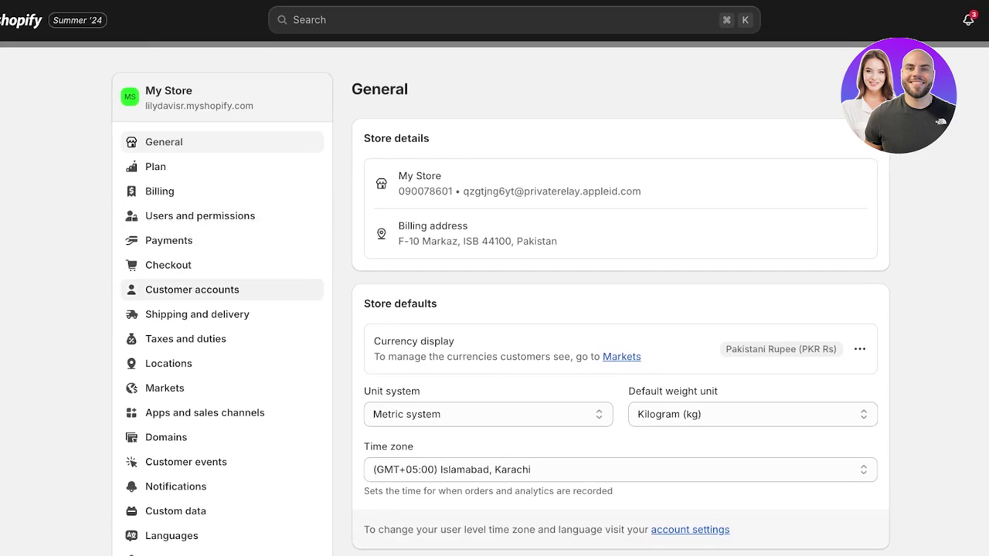
{"action": "left_click", "coordinate": [205, 412]}
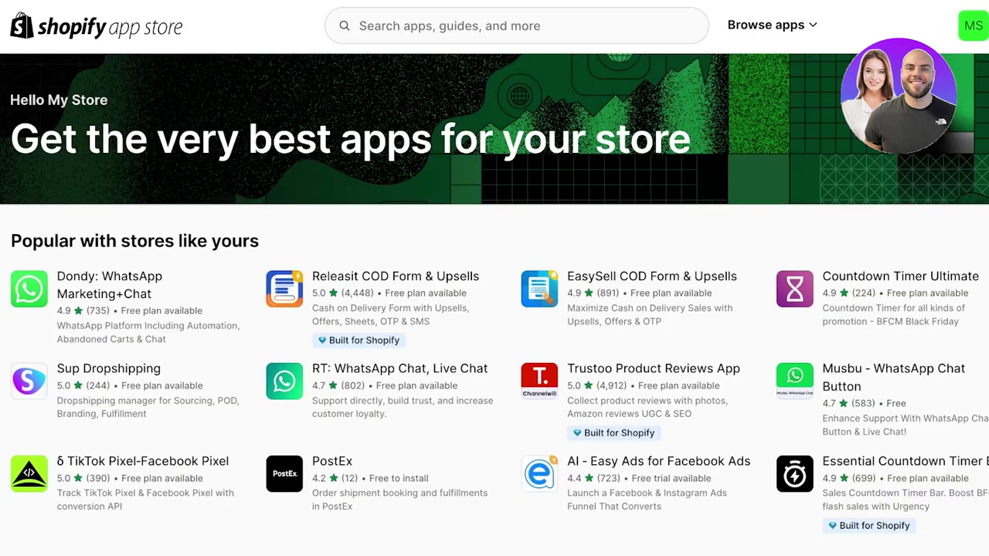
{"action": "left_click", "coordinate": [517, 26]}
{"action": "type", "text": "jud"}
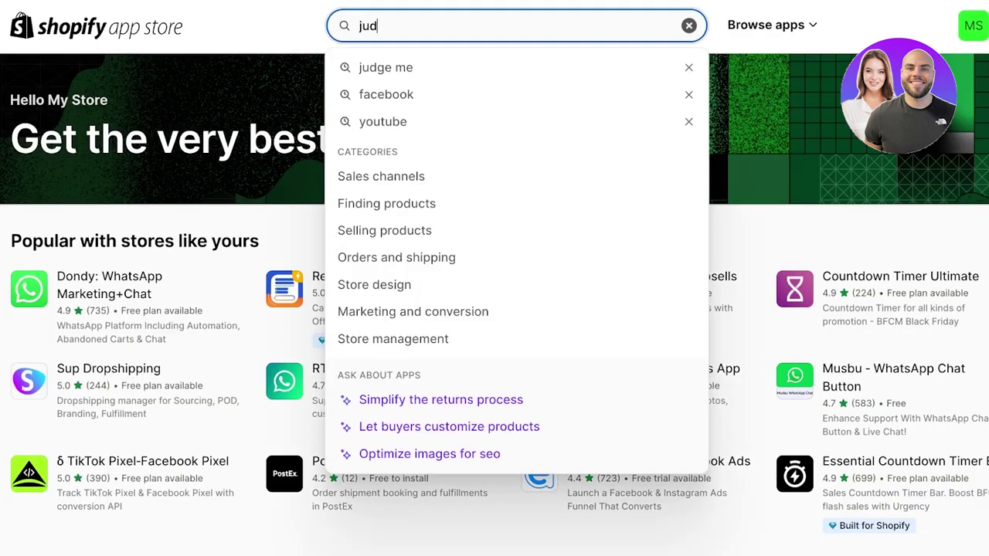
{"action": "type", "text": "ge me"}
{"action": "key", "text": "Return"}
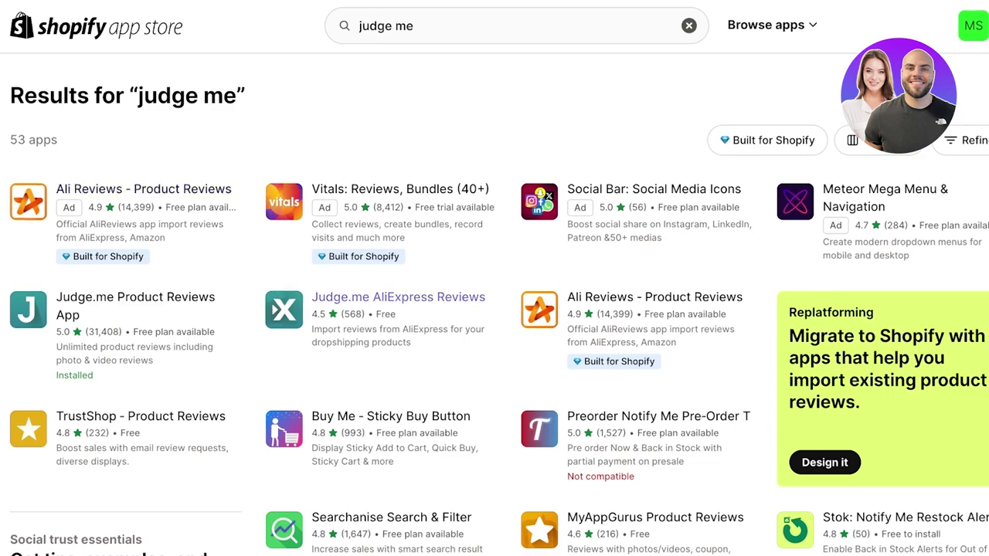
- Install the Judge.me AliExpress Reviews app and pin it to the admin navigation
{"action": "left_click", "coordinate": [398, 297]}
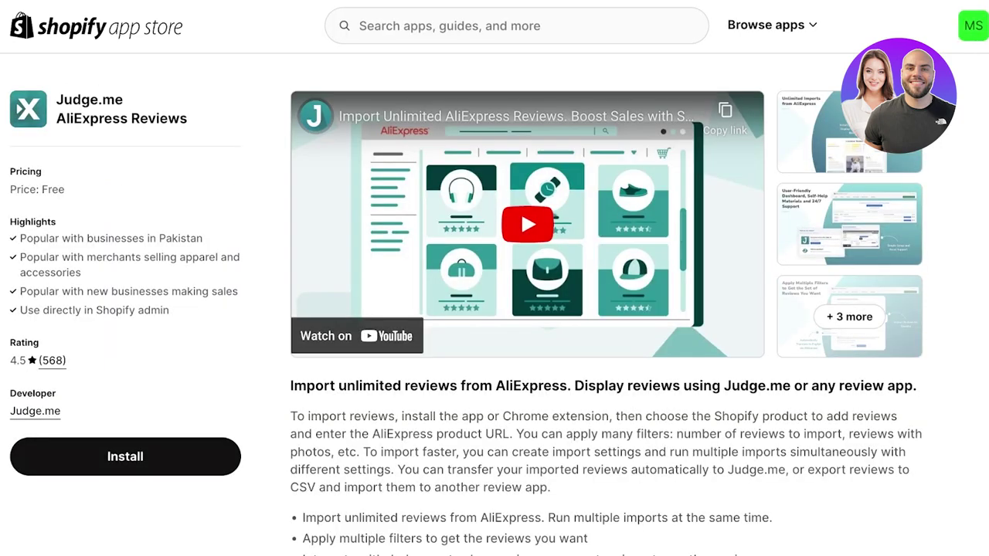
{"action": "left_click", "coordinate": [125, 457]}
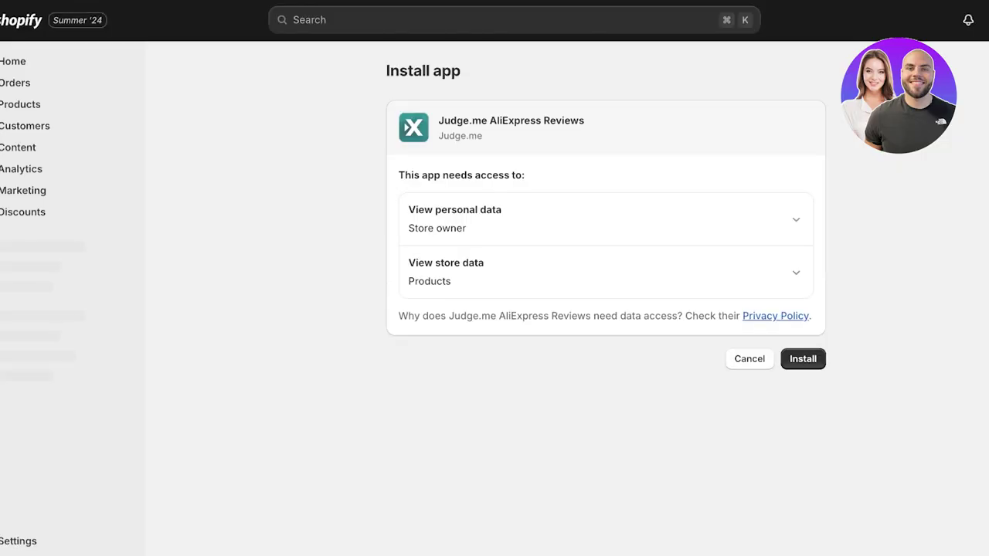
{"action": "left_click", "coordinate": [803, 359]}
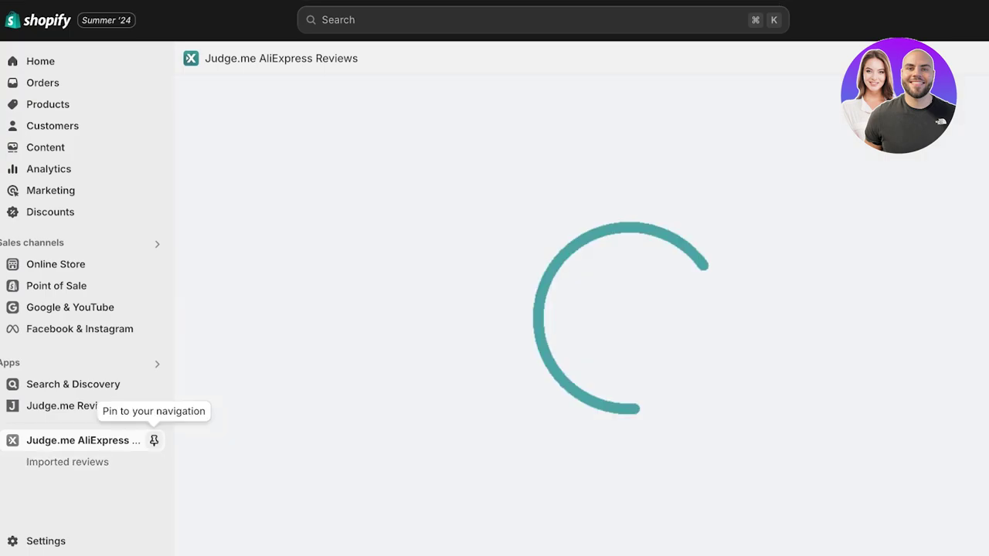
{"action": "left_click", "coordinate": [154, 441]}
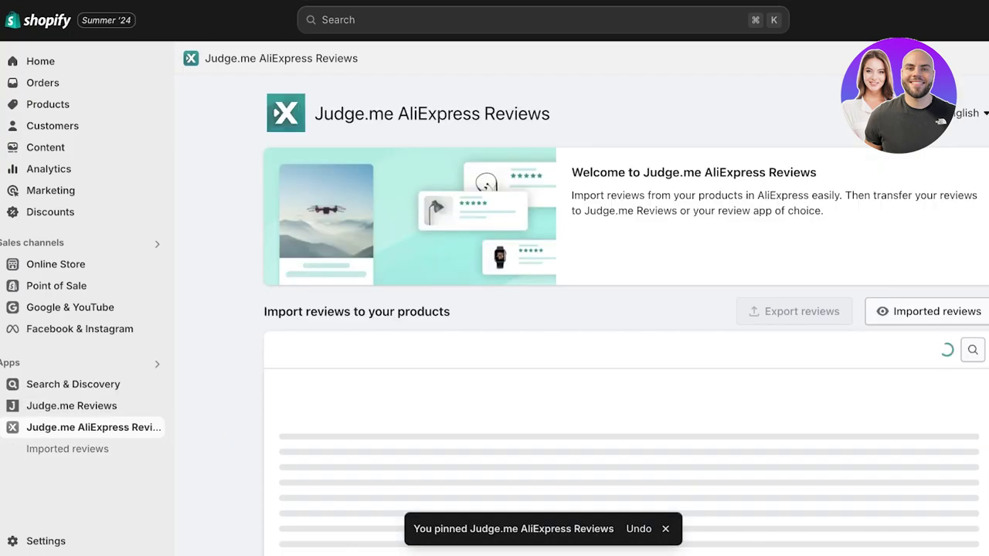
- Examine the Judge.me AliExpress Reviews start page, including the product import area and import logs, and view its imported reviews
{"action": "scroll", "coordinate": [626, 315], "scroll_direction": "down", "scroll_amount": 1}
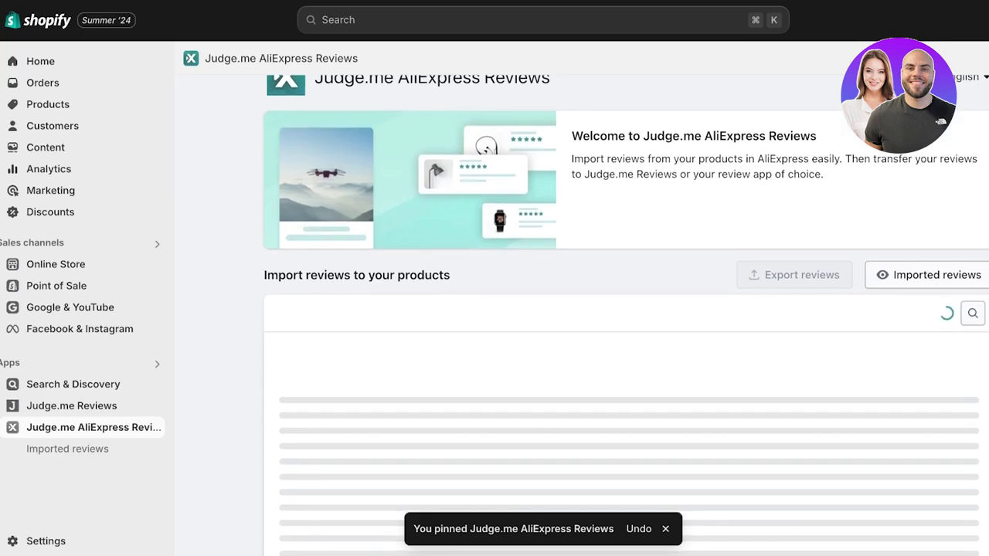
{"action": "scroll", "coordinate": [626, 315], "scroll_direction": "down", "scroll_amount": 3}
{"action": "scroll", "coordinate": [626, 315], "scroll_direction": "up", "scroll_amount": 4}
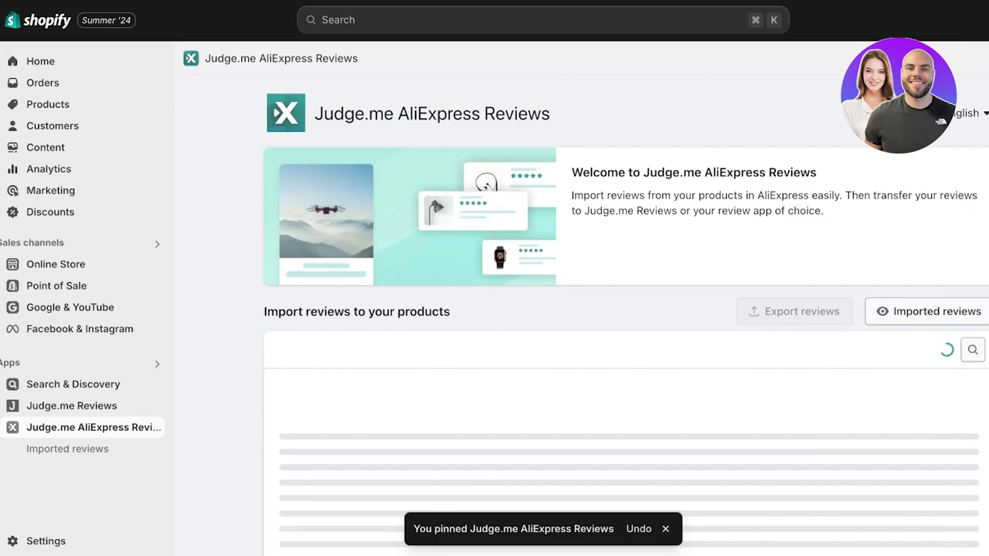
{"action": "scroll", "coordinate": [626, 316], "scroll_direction": "down", "scroll_amount": 1}
{"action": "scroll", "coordinate": [626, 315], "scroll_direction": "down", "scroll_amount": 4}
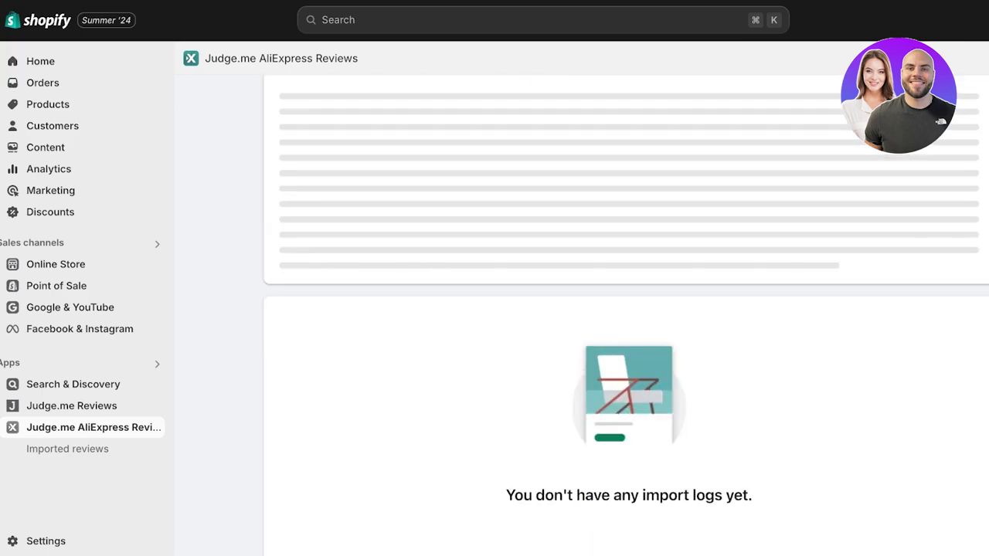
{"action": "scroll", "coordinate": [626, 315], "scroll_direction": "up", "scroll_amount": 4}
{"action": "scroll", "coordinate": [626, 315], "scroll_direction": "up", "scroll_amount": 1}
{"action": "left_click", "coordinate": [68, 449]}
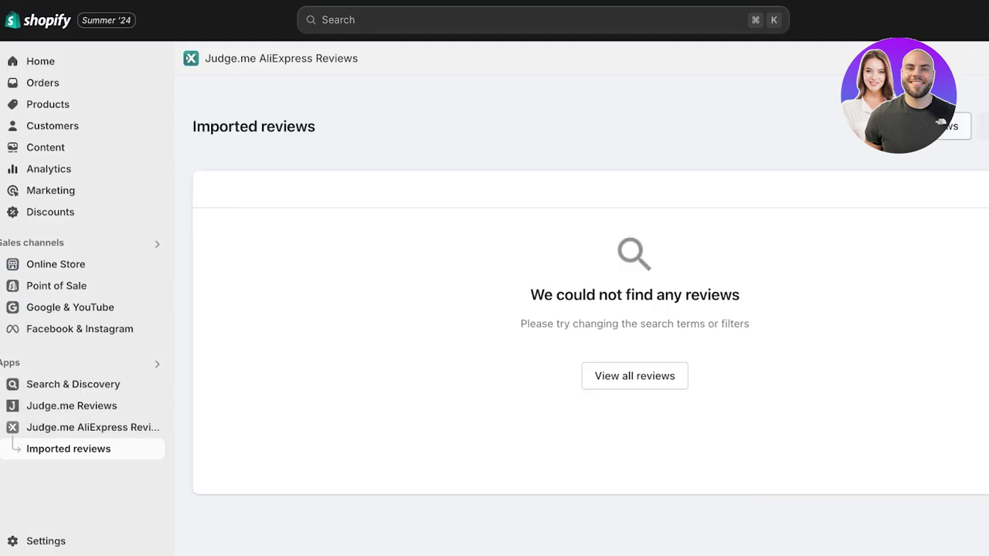
- Try to set up a review import for the Shopify product "linen", check the AliExpress URL and review count fields, and close the form
{"action": "left_click", "coordinate": [940, 122]}
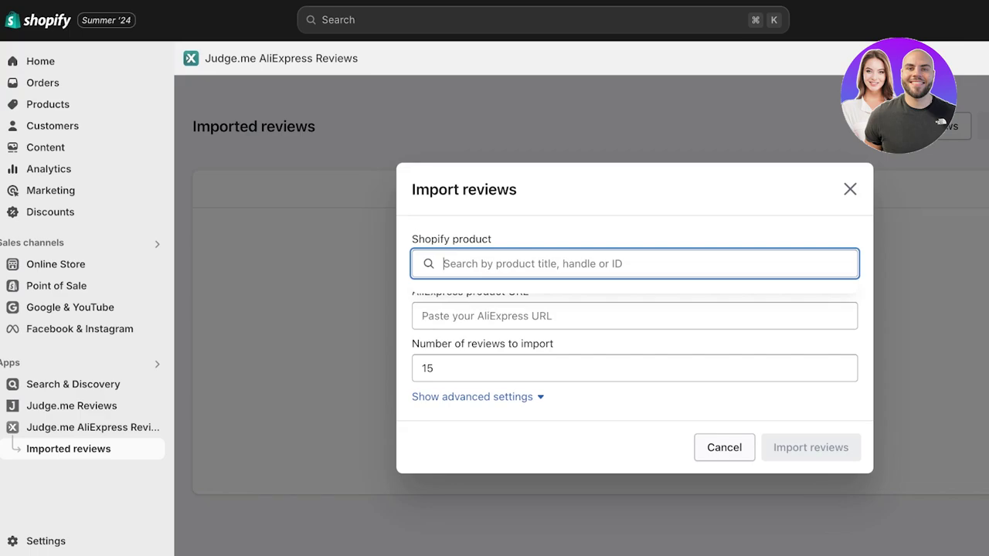
{"action": "type", "text": "p"}
{"action": "key", "text": "BackSpace"}
{"action": "type", "text": "fr"}
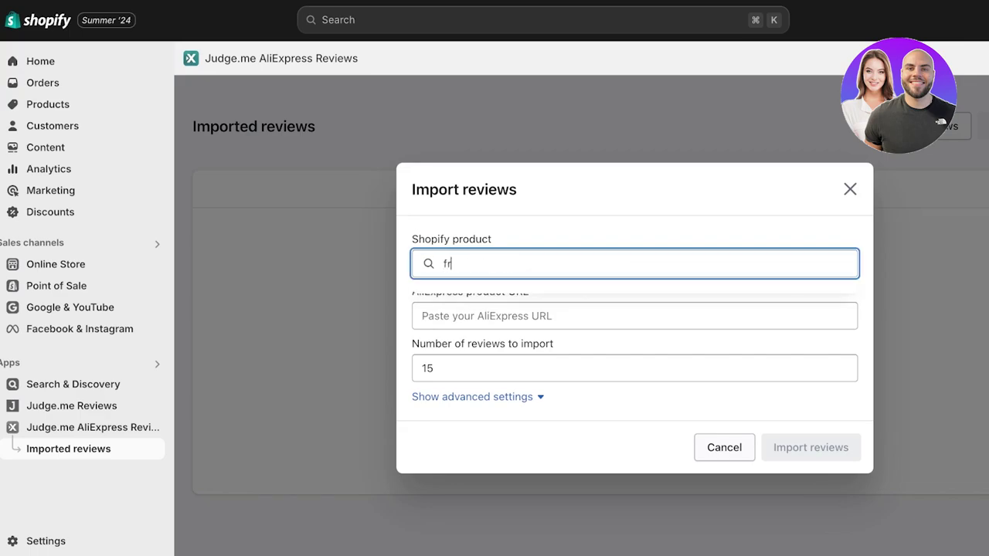
{"action": "key", "text": "BackSpace"}
{"action": "key", "text": "BackSpace"}
{"action": "type", "text": "f"}
{"action": "key", "text": "BackSpace"}
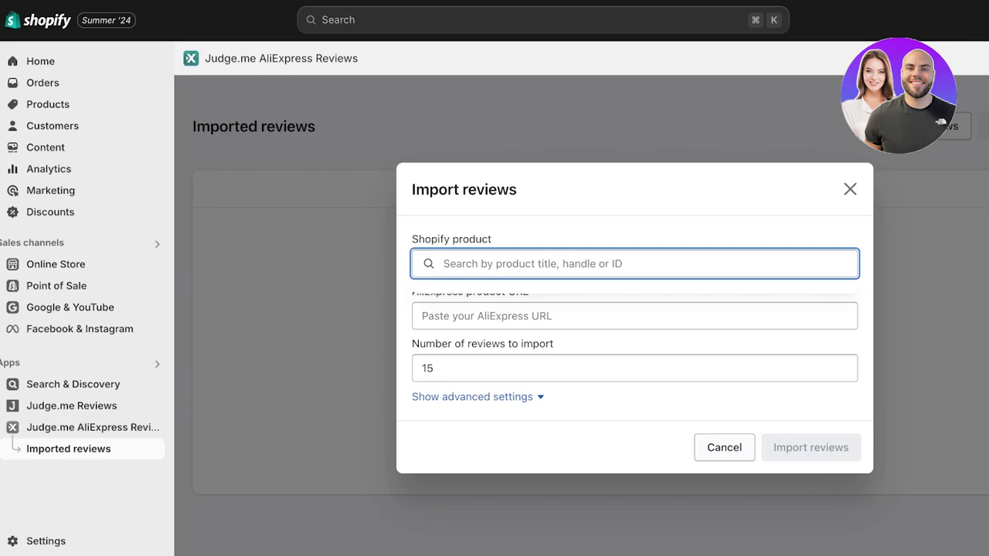
{"action": "type", "text": "linen"}
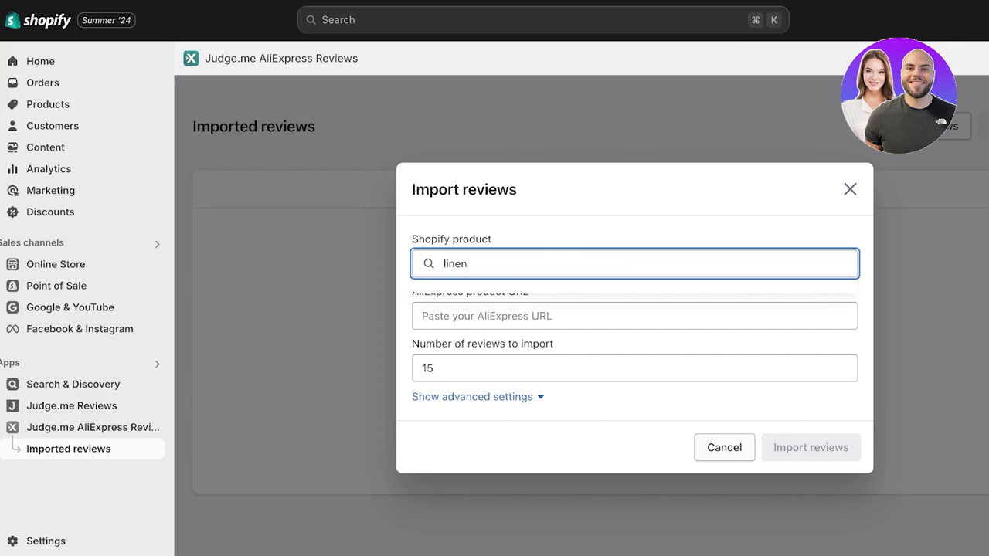
{"action": "left_click", "coordinate": [421, 316]}
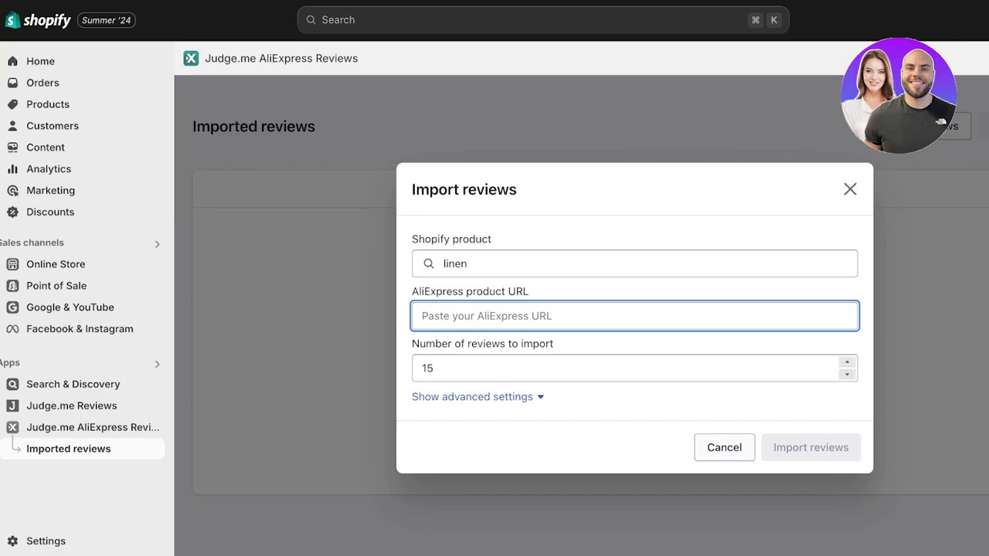
{"action": "left_click", "coordinate": [433, 367]}
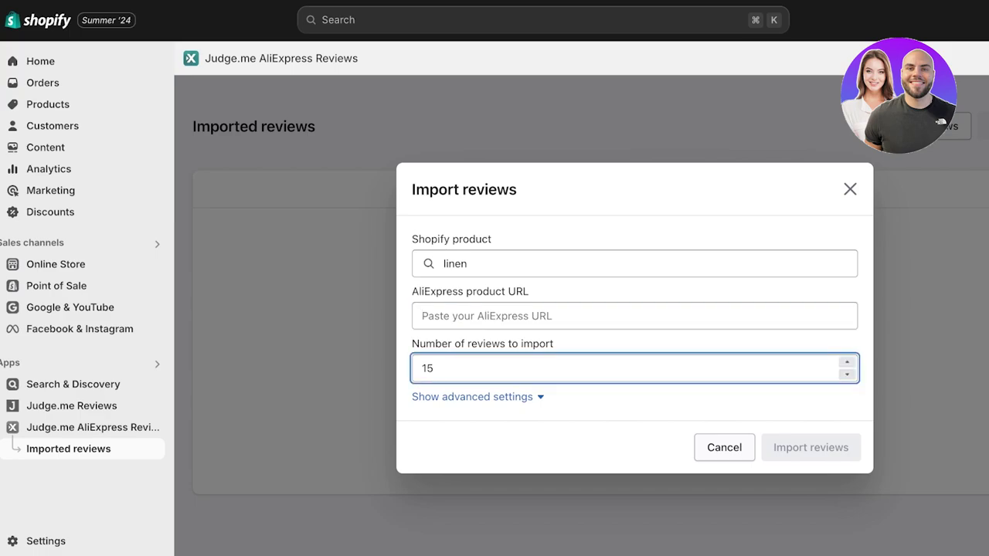
{"action": "left_click", "coordinate": [850, 189]}
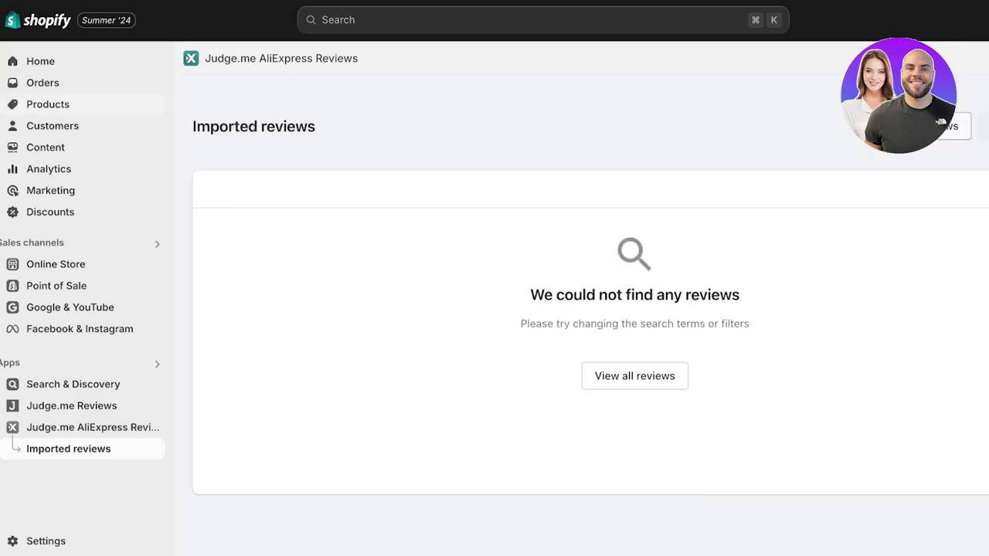
- Open the store's product list
{"action": "left_click", "coordinate": [48, 104]}
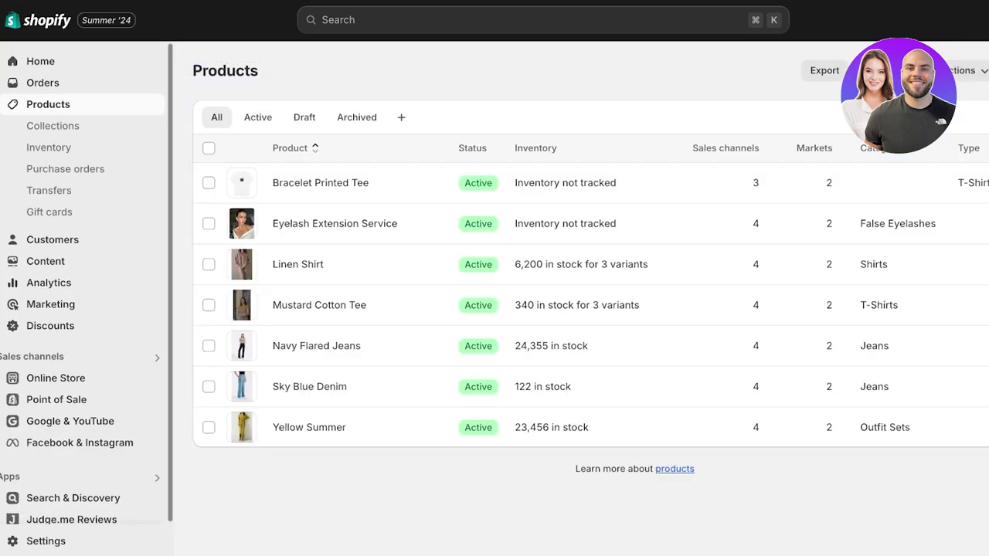